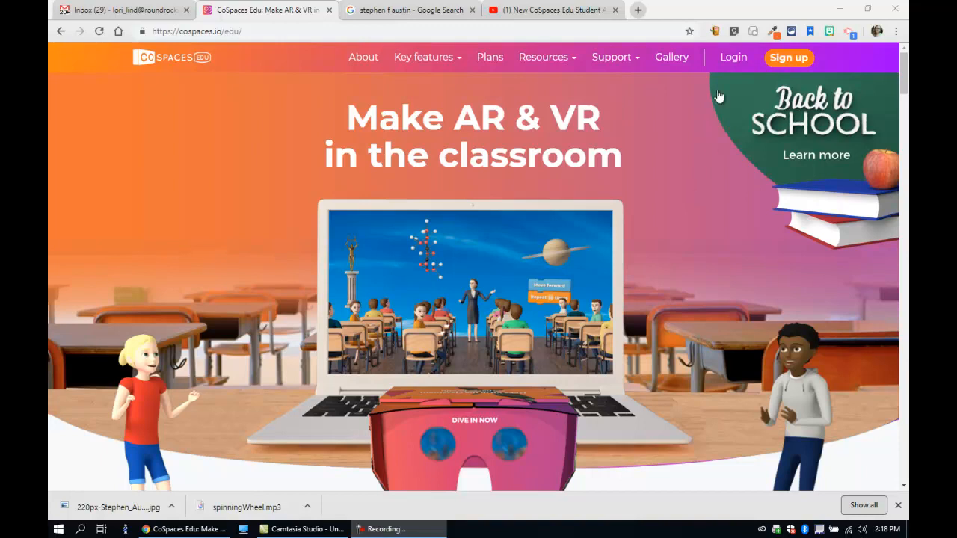
Step: Log in to CoSpaces Edu through Google with the school account
{"action": "left_click", "coordinate": [737, 59]}
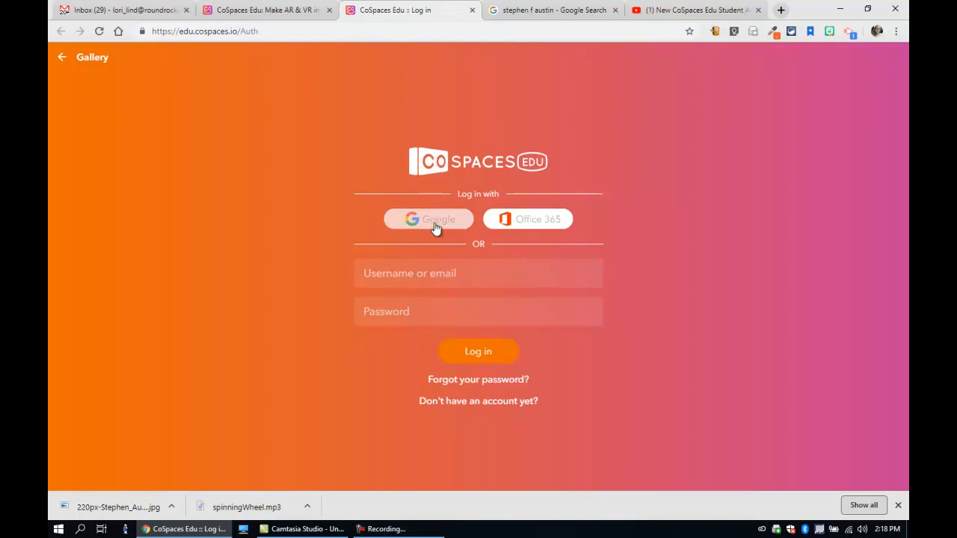
{"action": "left_click", "coordinate": [435, 223]}
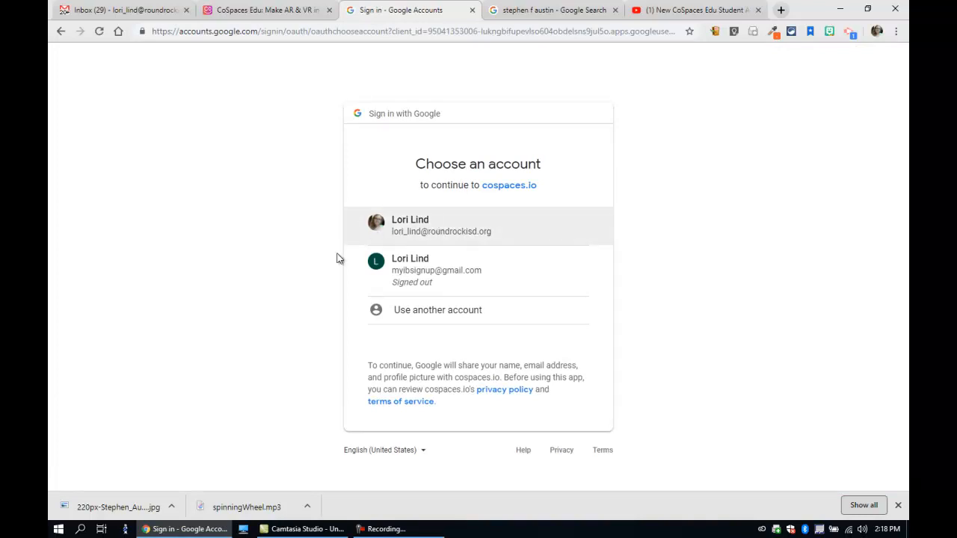
{"action": "left_click", "coordinate": [423, 228]}
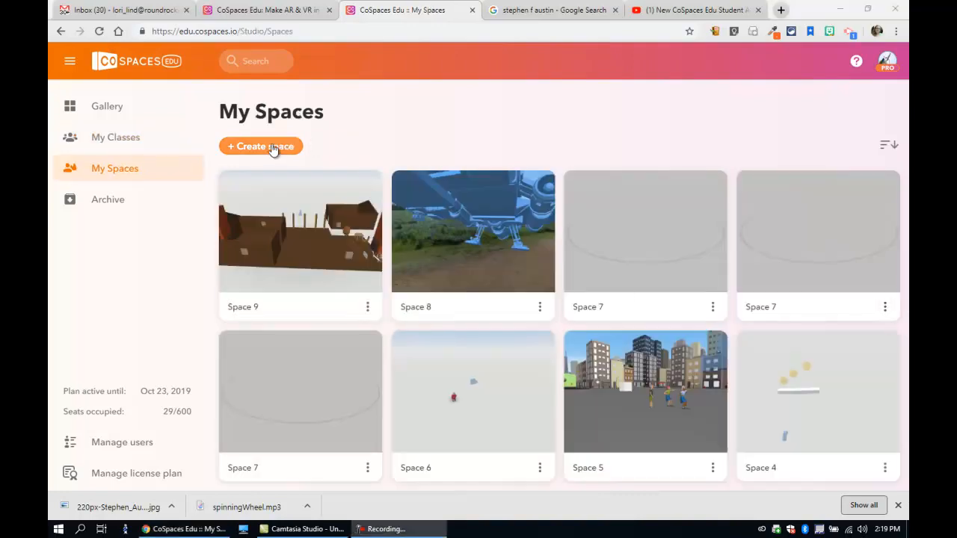
Step: Create a new space that uses a 3D environment scene
{"action": "left_click", "coordinate": [273, 147]}
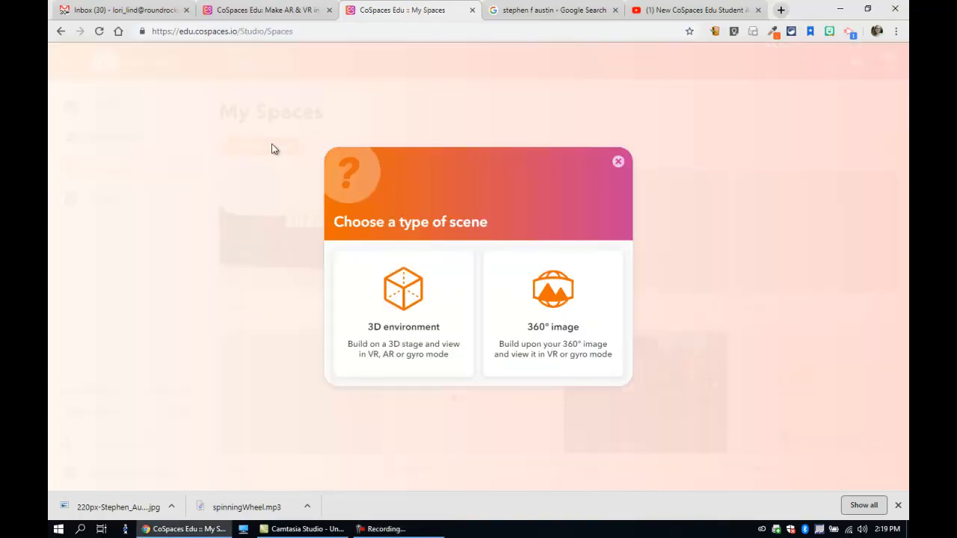
{"action": "left_click", "coordinate": [405, 290]}
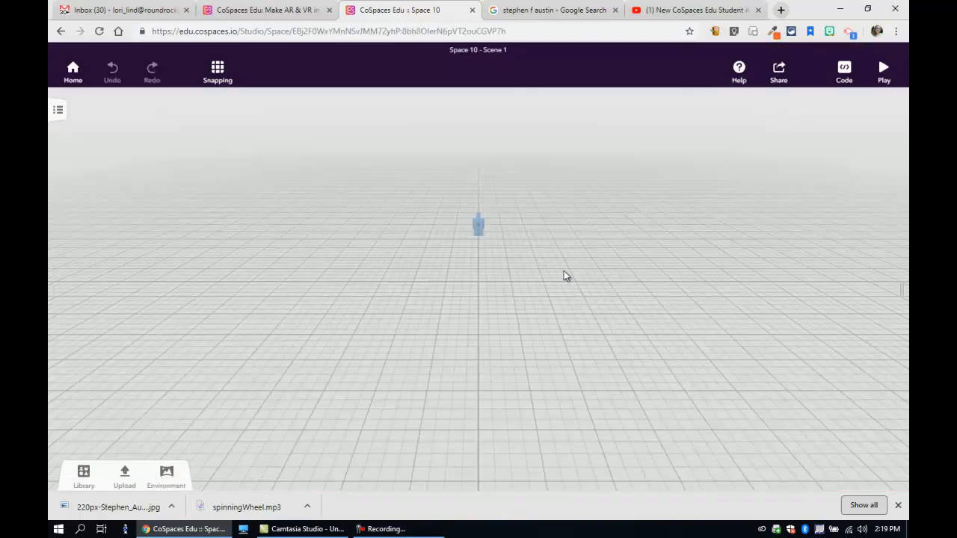
Step: Browse the library's animals and items, and place a Brick wall from the building objects near the scene's centre
{"action": "left_click", "coordinate": [82, 478]}
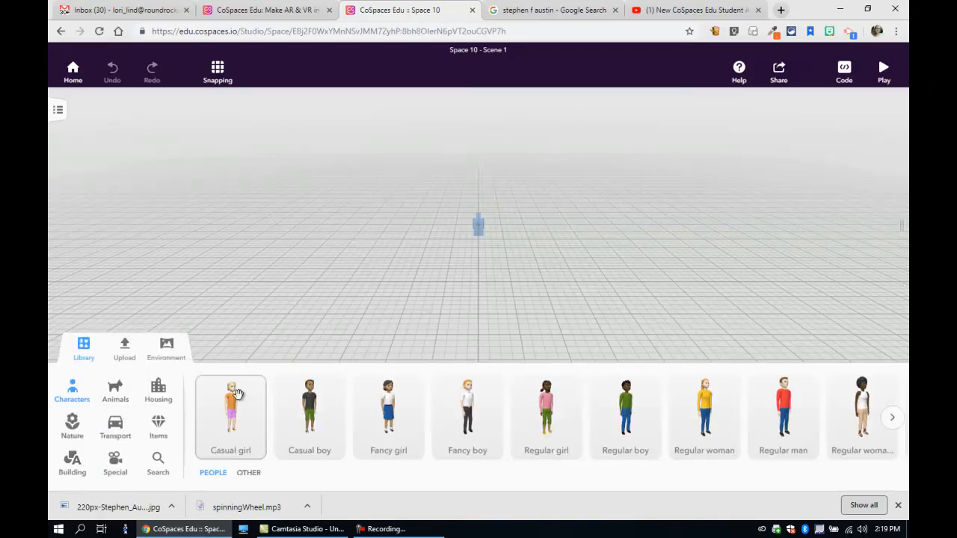
{"action": "left_click", "coordinate": [113, 396]}
{"action": "left_click", "coordinate": [157, 425]}
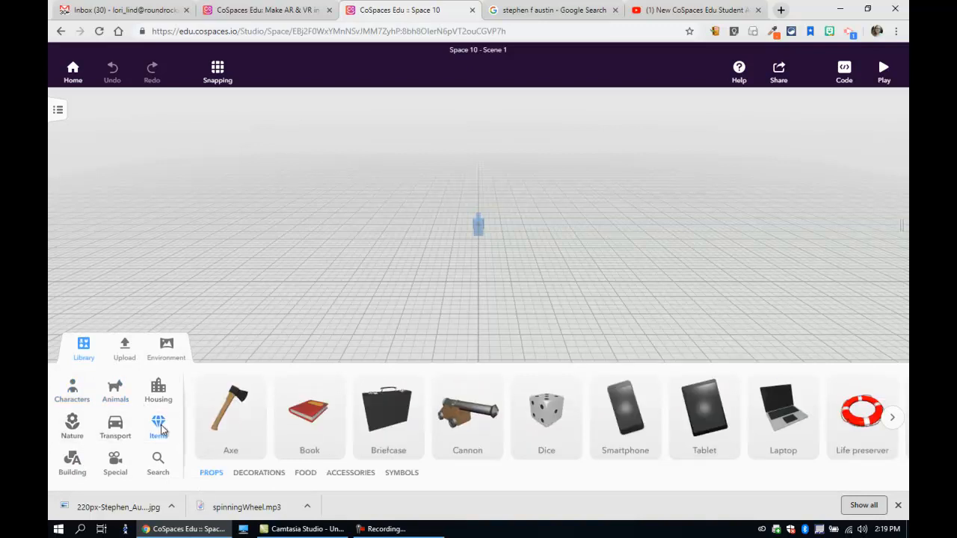
{"action": "left_click", "coordinate": [75, 467]}
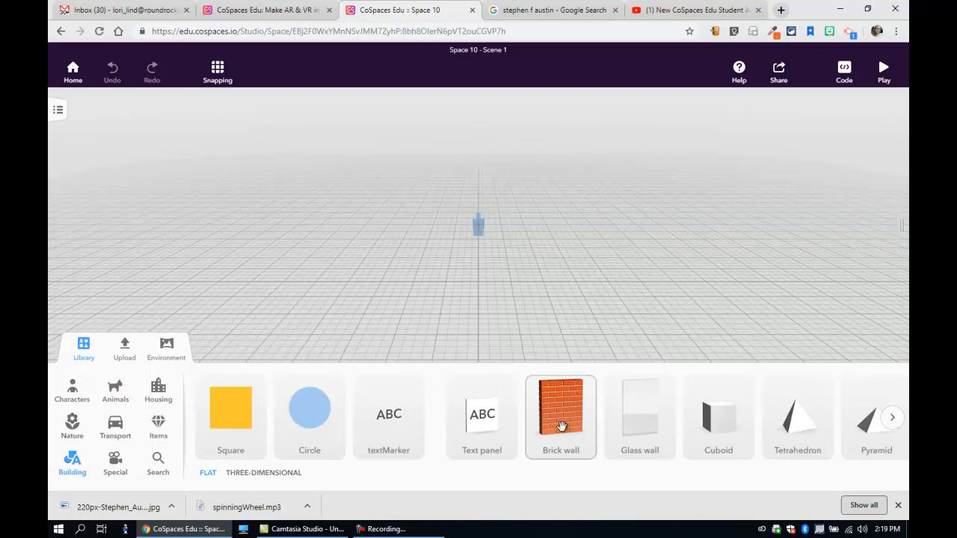
{"action": "left_click_drag", "start_coordinate": [560, 425], "coordinate": [427, 298]}
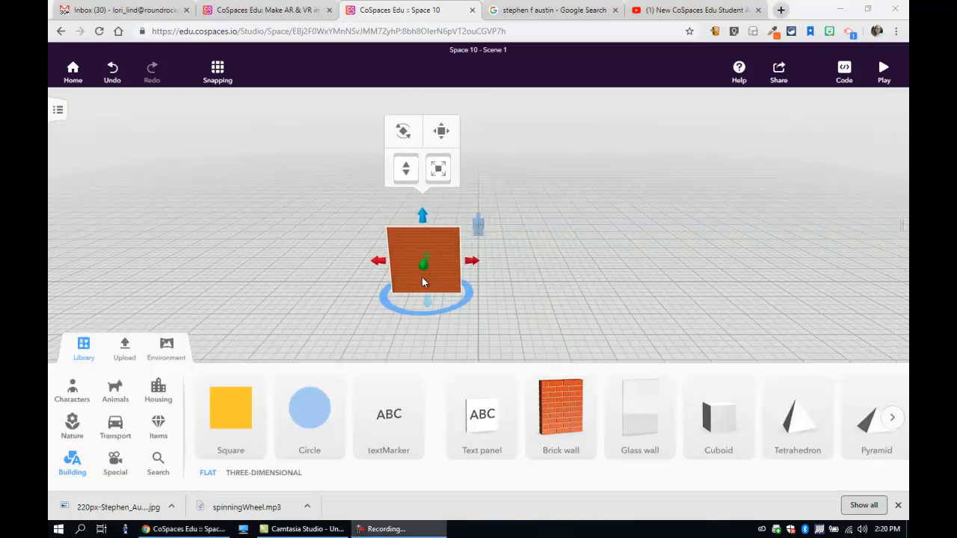
Step: Resize the brick wall's length and height and thicken it into a long rectangular block
{"action": "mouse_move", "coordinate": [471, 261]}
{"action": "left_mouse_down"}
{"action": "mouse_move", "coordinate": [652, 271]}
{"action": "mouse_move", "coordinate": [486, 269]}
{"action": "left_mouse_up"}
{"action": "left_click_drag", "start_coordinate": [430, 216], "coordinate": [437, 249]}
{"action": "left_click_drag", "start_coordinate": [556, 337], "coordinate": [432, 384]}
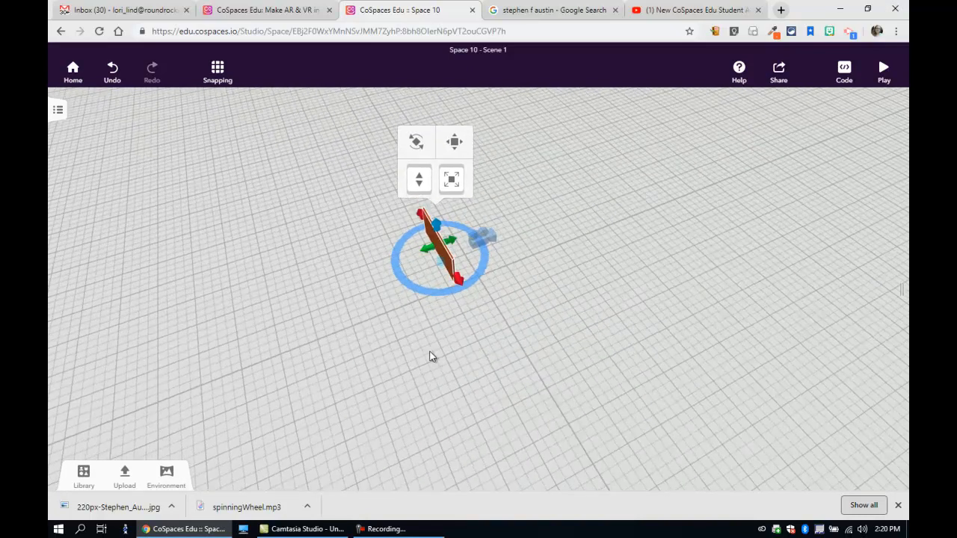
{"action": "left_click_drag", "start_coordinate": [429, 248], "coordinate": [400, 263]}
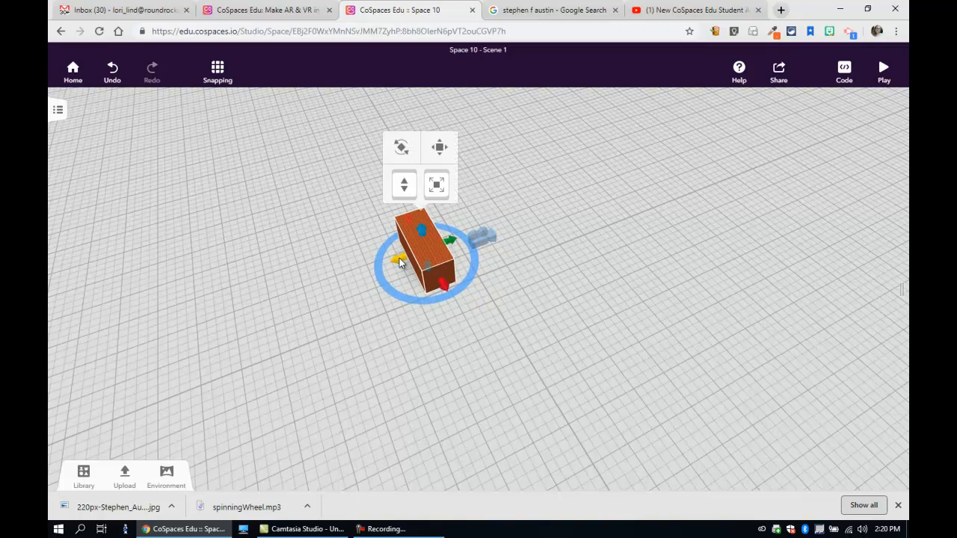
Step: Try out the brick block's lift control, rotation mode and translation mode
{"action": "left_click_drag", "start_coordinate": [404, 184], "coordinate": [418, 213]}
{"action": "left_click", "coordinate": [403, 148]}
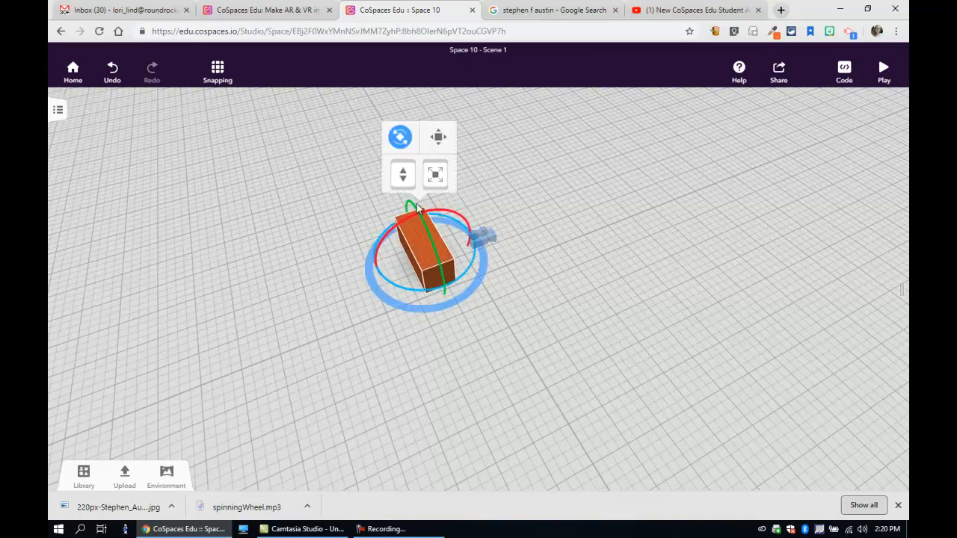
{"action": "left_click", "coordinate": [439, 139]}
{"action": "left_click_drag", "start_coordinate": [438, 262], "coordinate": [410, 254]}
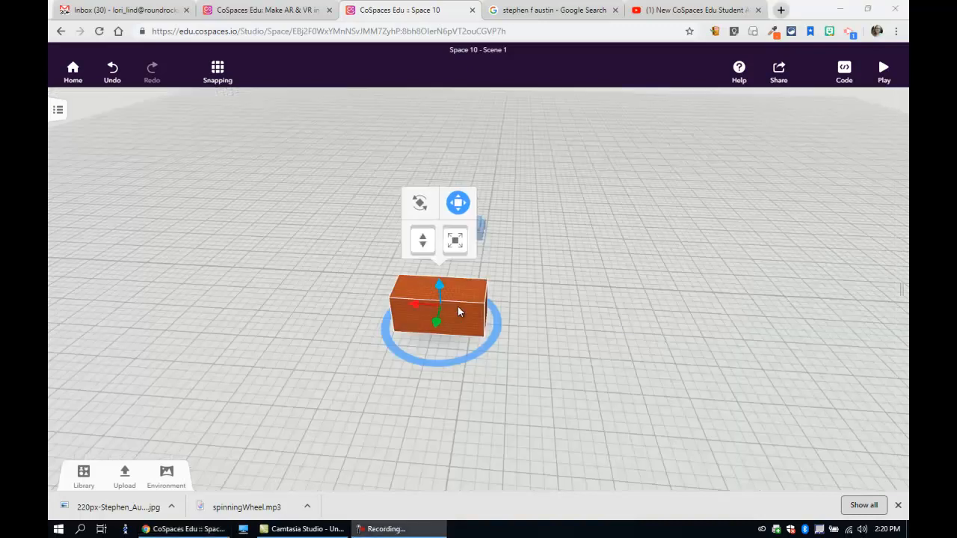
Step: Change the brick block's material to the dark brown wood texture
{"action": "right_click", "coordinate": [458, 307]}
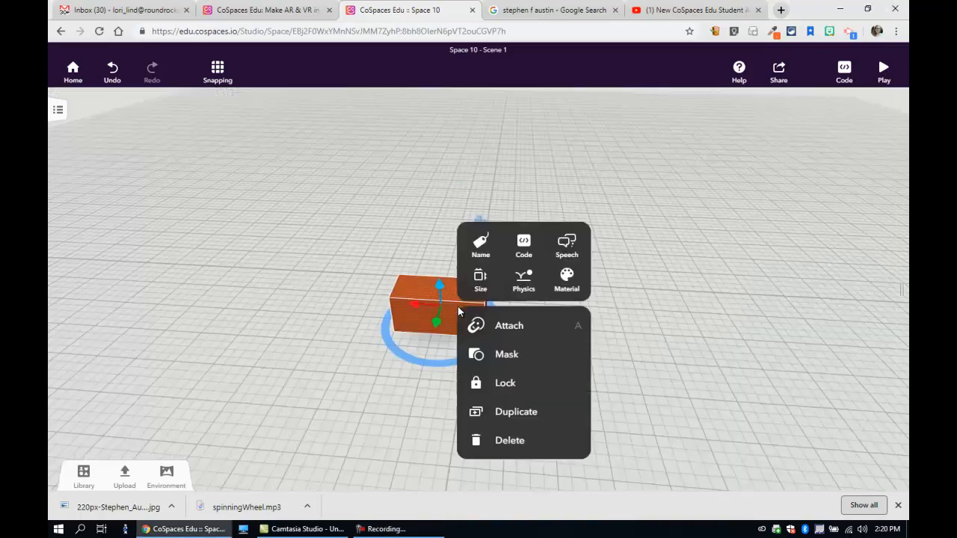
{"action": "left_click", "coordinate": [572, 286]}
{"action": "left_click", "coordinate": [580, 353]}
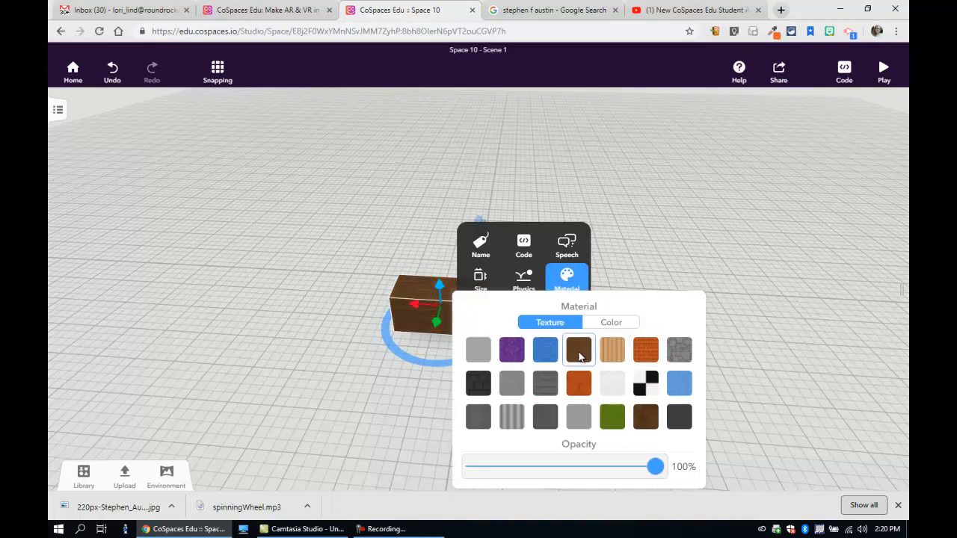
{"action": "left_click", "coordinate": [415, 396]}
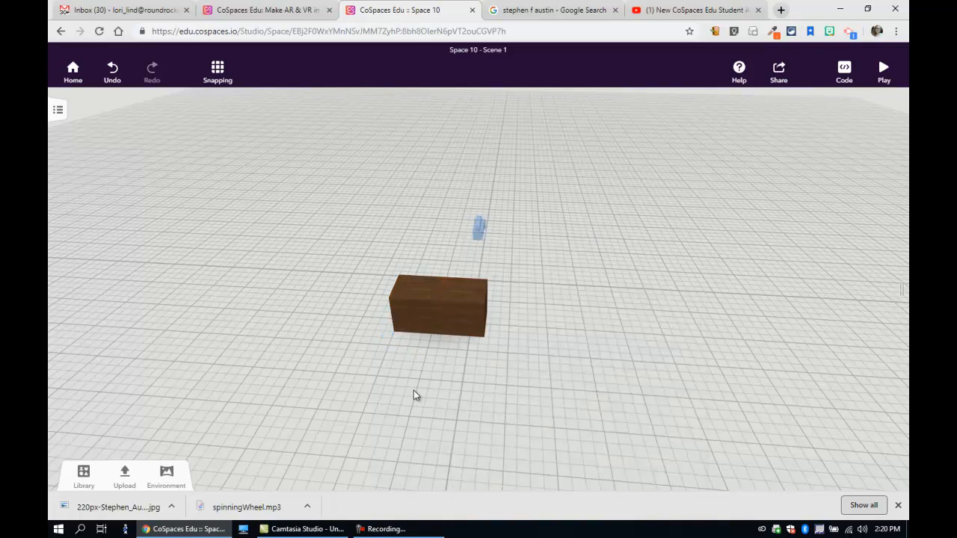
Step: Switch the wooden block's physics on and back off
{"action": "right_click", "coordinate": [453, 320]}
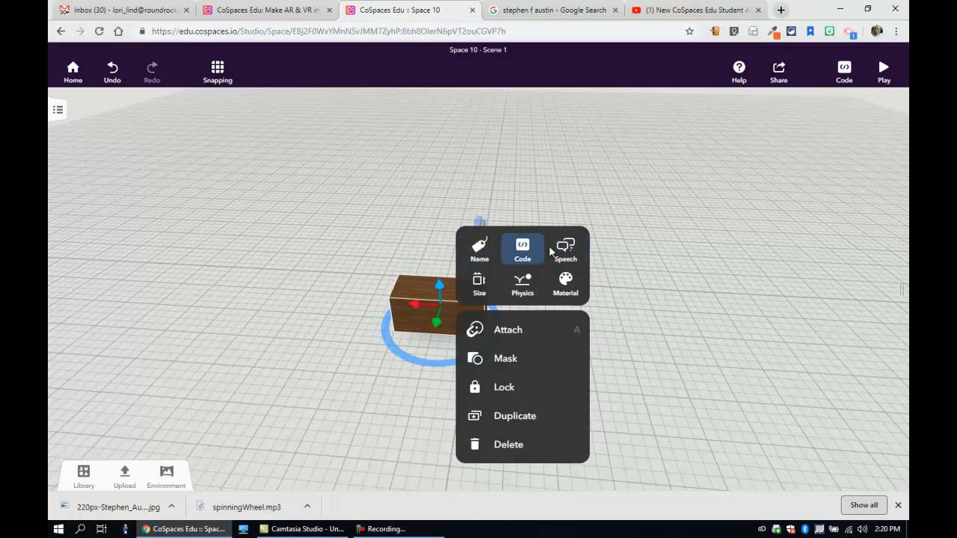
{"action": "left_click", "coordinate": [529, 288]}
{"action": "left_click", "coordinate": [609, 295]}
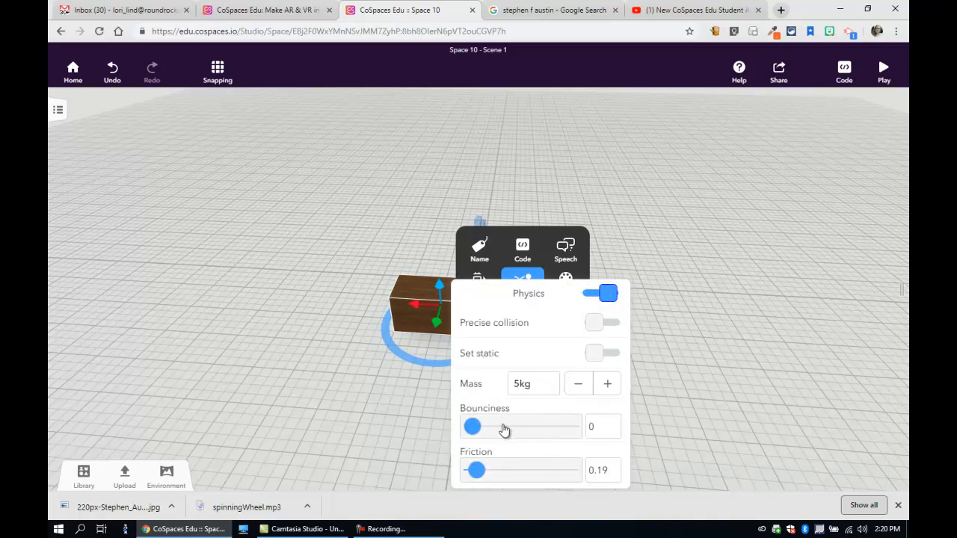
{"action": "left_click", "coordinate": [589, 294]}
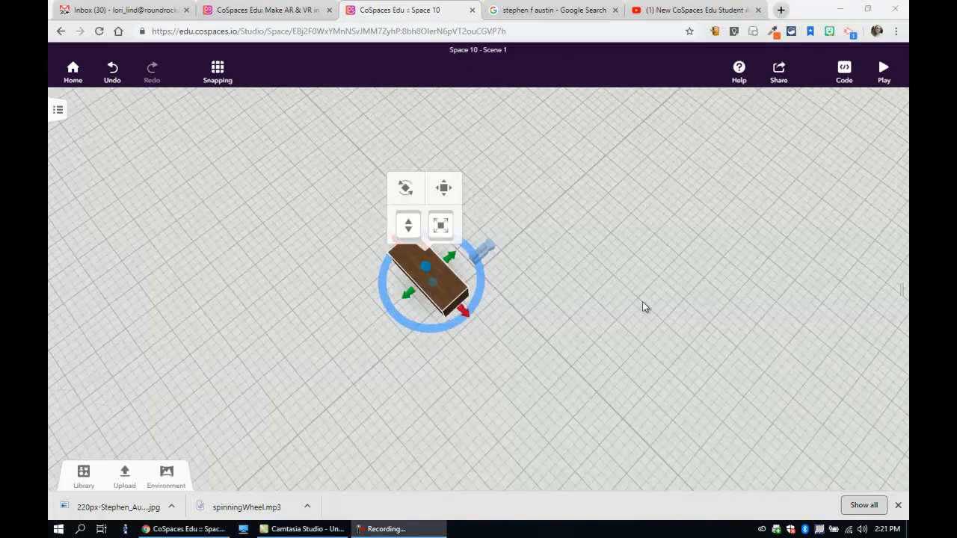
Step: Thin the wooden block into a low, narrow wall and open the snapping options
{"action": "left_click", "coordinate": [405, 187]}
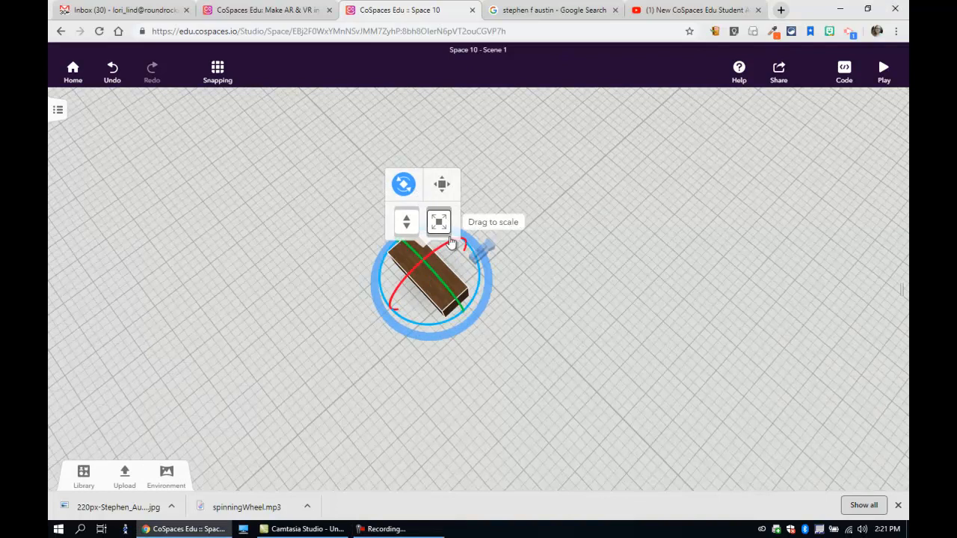
{"action": "left_click", "coordinate": [404, 184]}
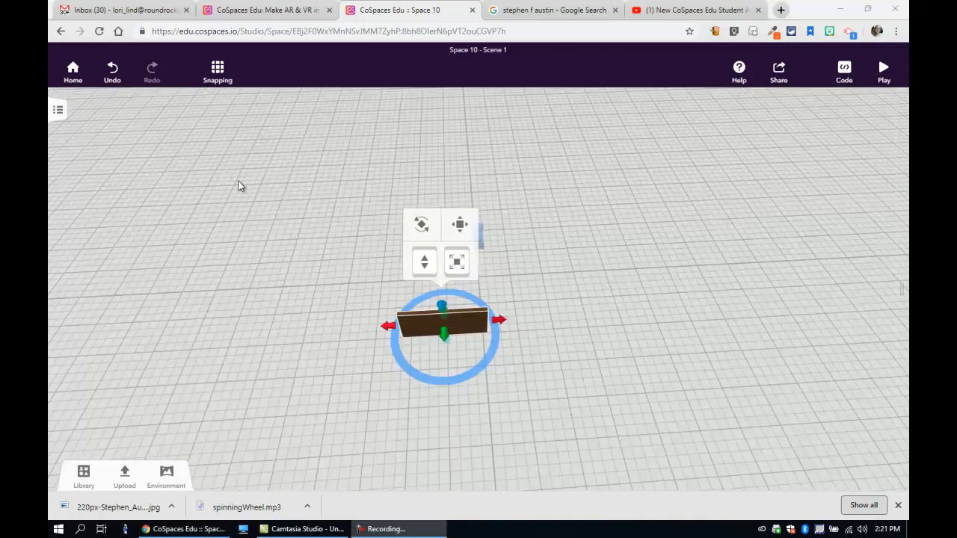
{"action": "left_click", "coordinate": [218, 74]}
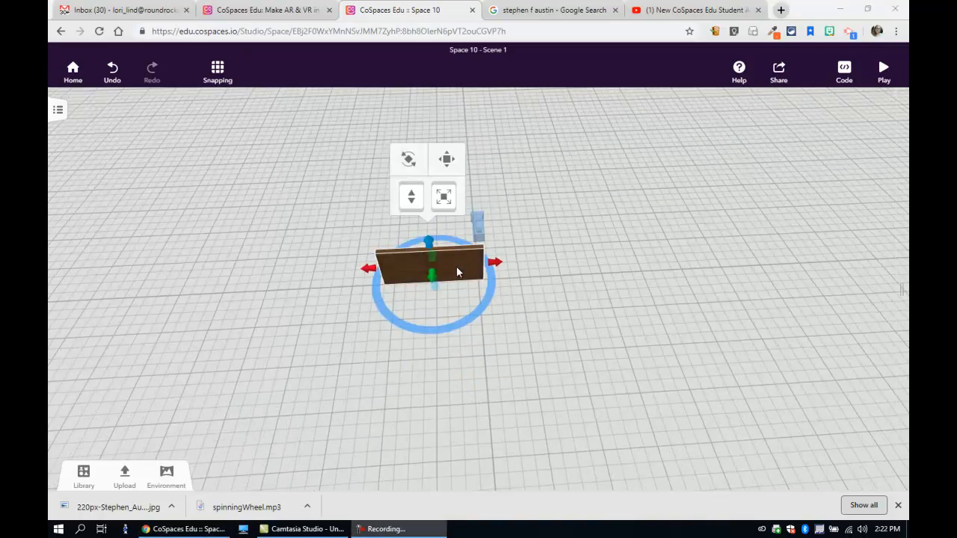
Step: Duplicate the wooden wall and place the copy parallel to the original, leaving a room-sized gap between them
{"action": "right_click", "coordinate": [457, 269]}
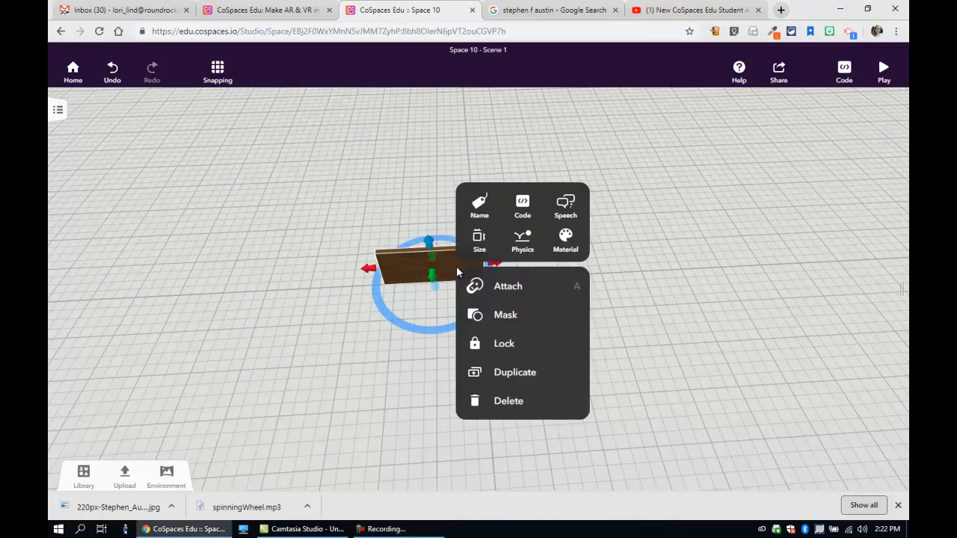
{"action": "left_click", "coordinate": [497, 371]}
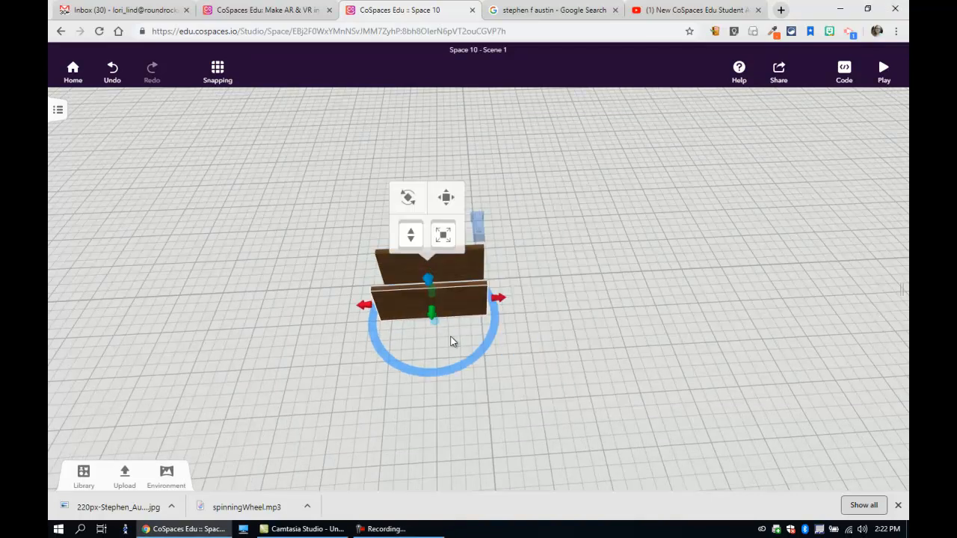
{"action": "left_click_drag", "start_coordinate": [456, 308], "coordinate": [454, 349]}
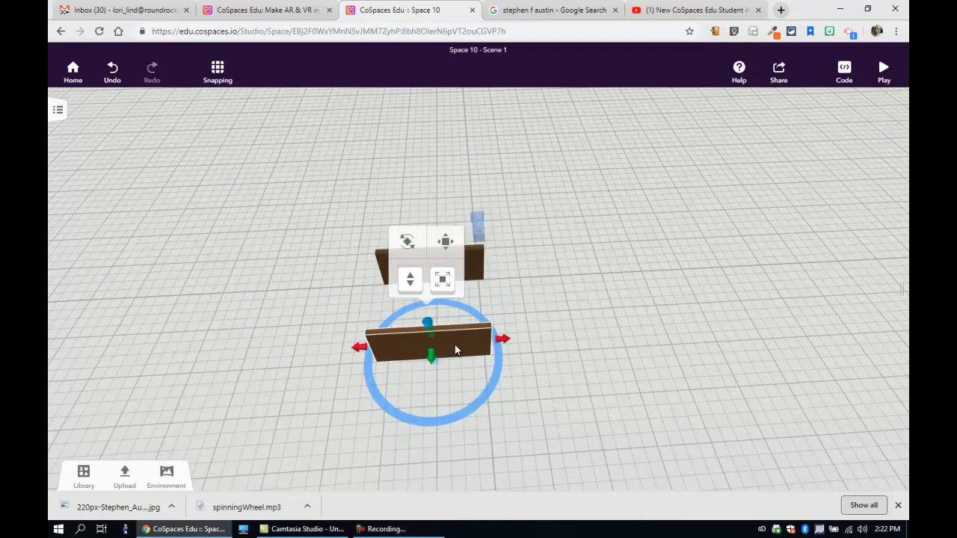
Step: Duplicate the second wall, rotate the copy a quarter turn, and fit it as a side wall joining the two parallel walls
{"action": "right_click", "coordinate": [456, 351]}
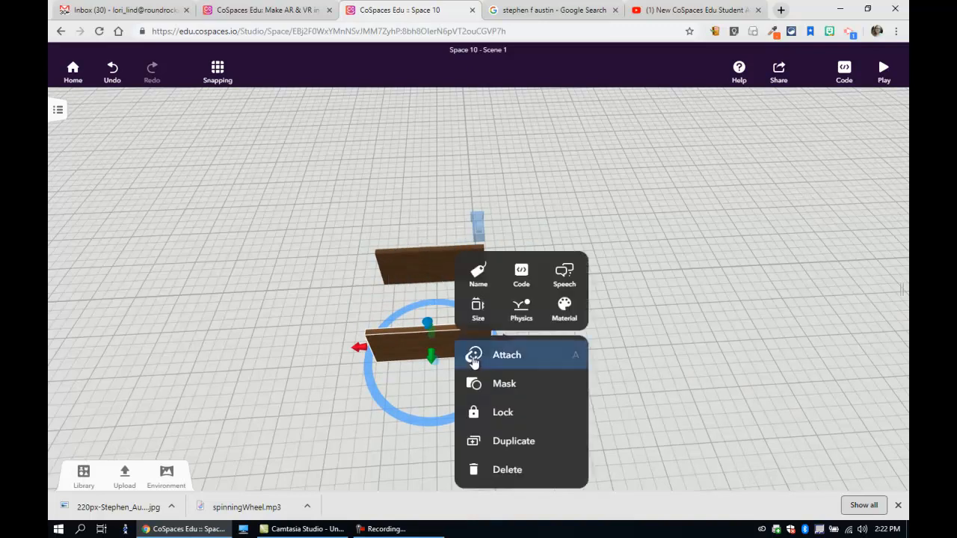
{"action": "left_click", "coordinate": [512, 439]}
{"action": "left_click", "coordinate": [406, 293]}
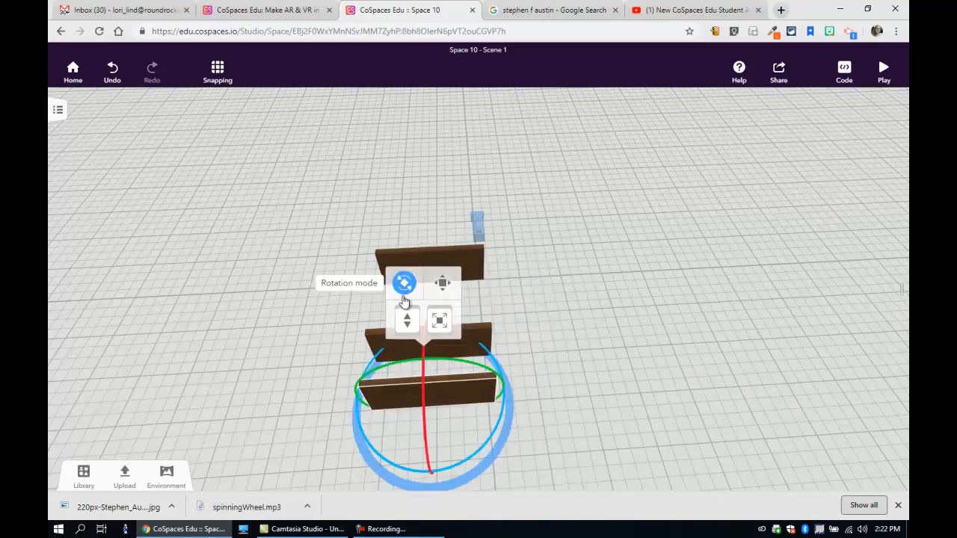
{"action": "left_click_drag", "start_coordinate": [360, 427], "coordinate": [498, 303]}
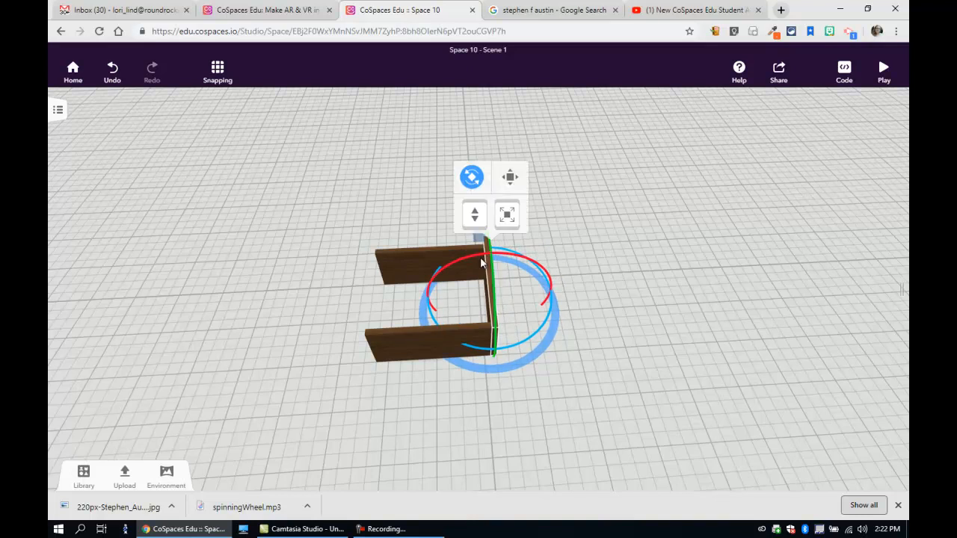
{"action": "left_click", "coordinate": [471, 187]}
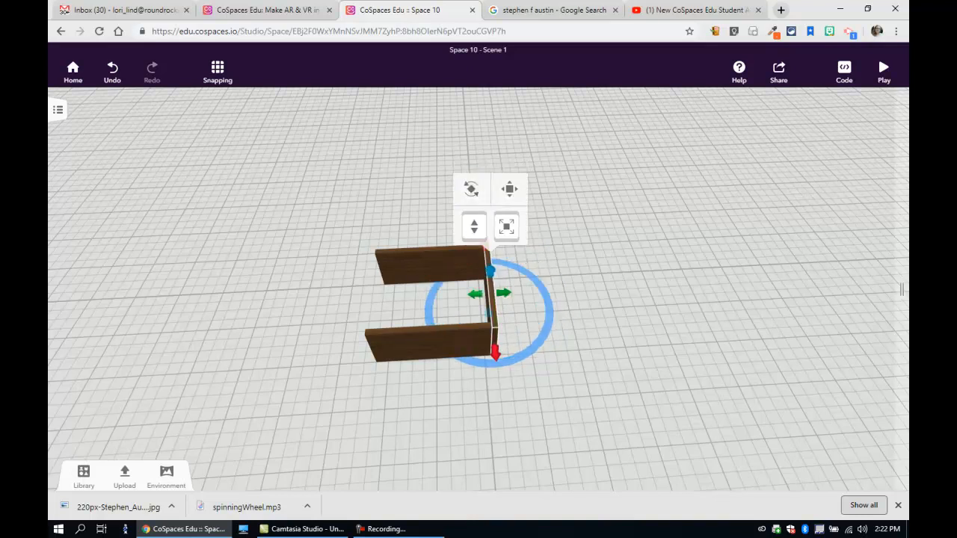
{"action": "key", "text": "F9"}
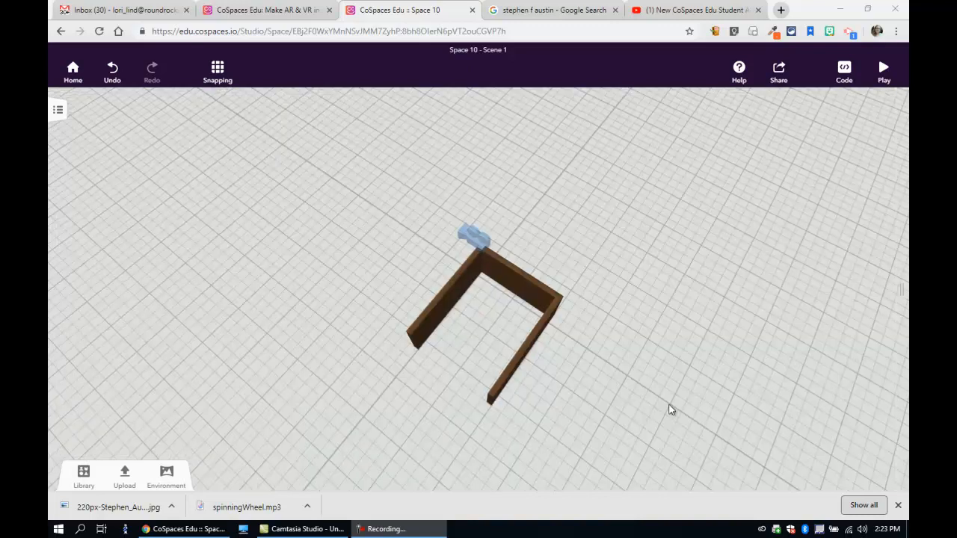
Step: Group the three wooden walls into one object and shift the group slightly
{"action": "left_click", "coordinate": [526, 354]}
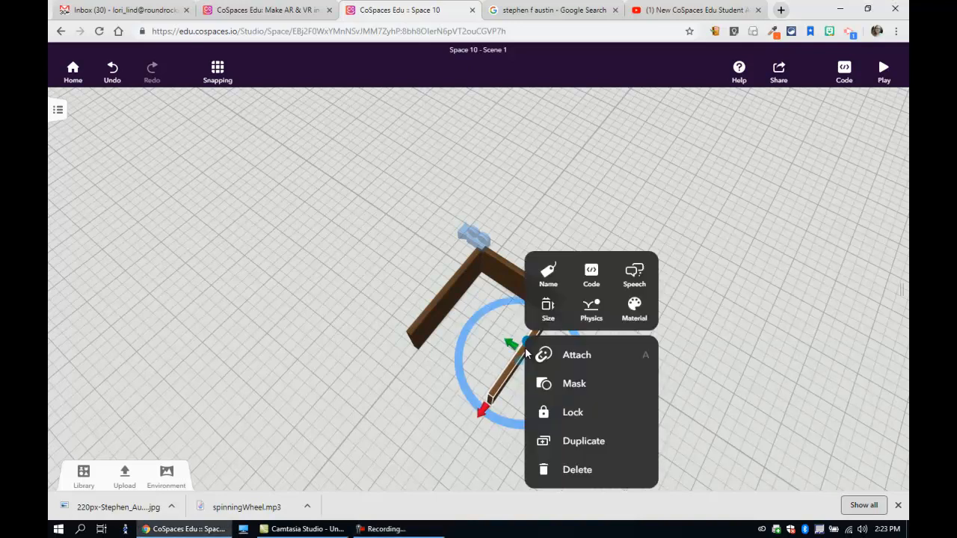
{"action": "left_click", "coordinate": [555, 411]}
{"action": "left_click", "coordinate": [503, 382]}
{"action": "left_click", "coordinate": [444, 293], "text": "shift"}
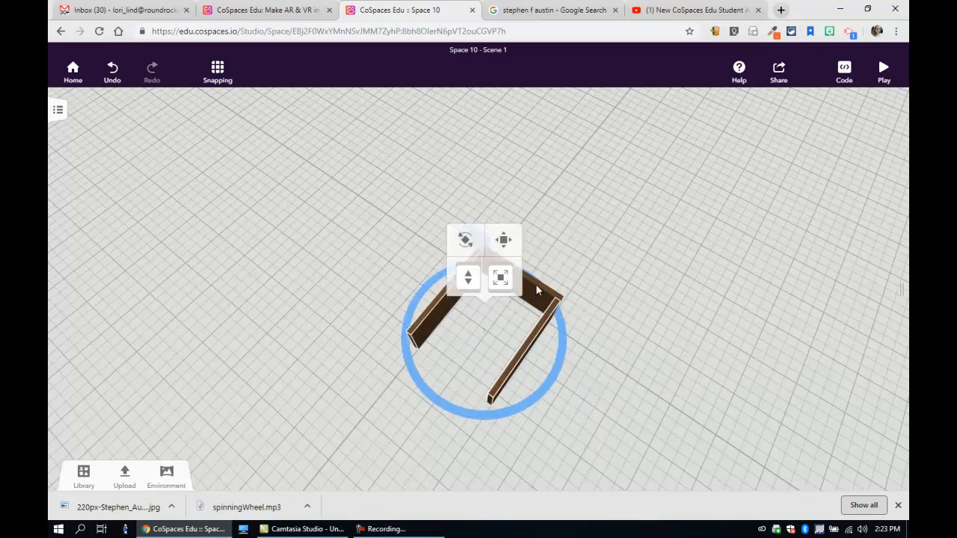
{"action": "right_click", "coordinate": [544, 300]}
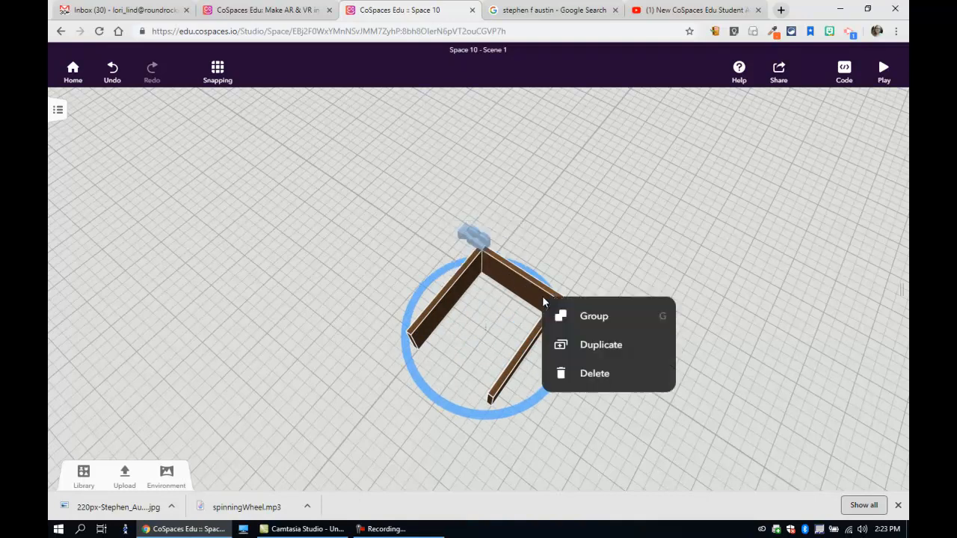
{"action": "left_click", "coordinate": [594, 320]}
{"action": "left_click_drag", "start_coordinate": [534, 294], "coordinate": [549, 311]}
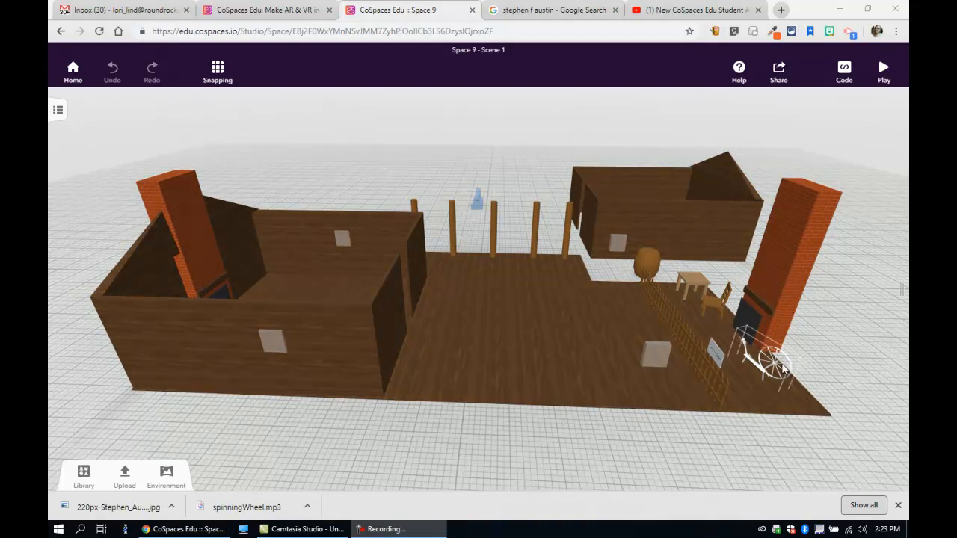
Step: Move the far cabin room in the Space 9 scene slightly back from the wooden floor
{"action": "mouse_move", "coordinate": [703, 228]}
{"action": "left_mouse_down"}
{"action": "mouse_move", "coordinate": [754, 332]}
{"action": "mouse_move", "coordinate": [757, 377]}
{"action": "mouse_move", "coordinate": [711, 203]}
{"action": "mouse_move", "coordinate": [687, 220]}
{"action": "left_mouse_up"}
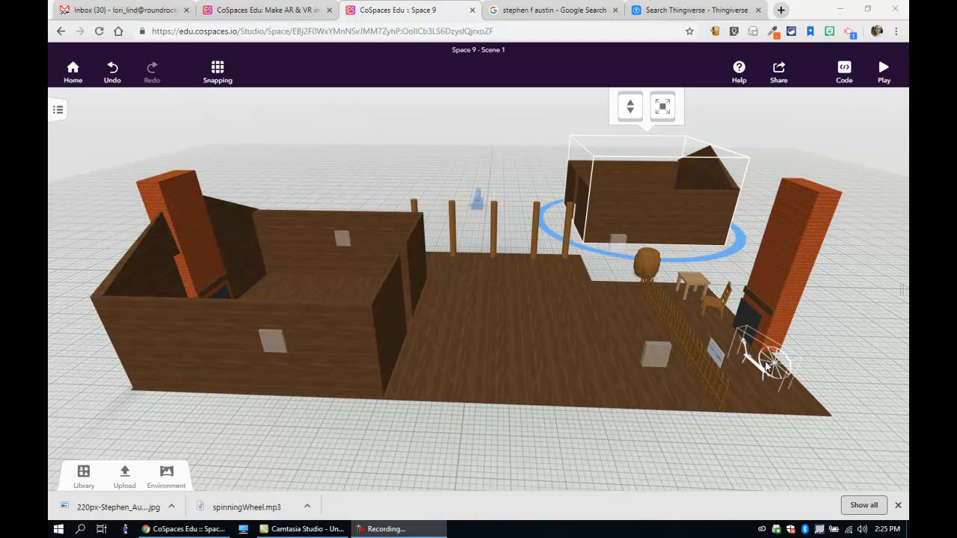
Step: Switch to Thingiverse and open Maleficent's Spinning Wheel from the spinning wheel search results
{"action": "left_click", "coordinate": [701, 9]}
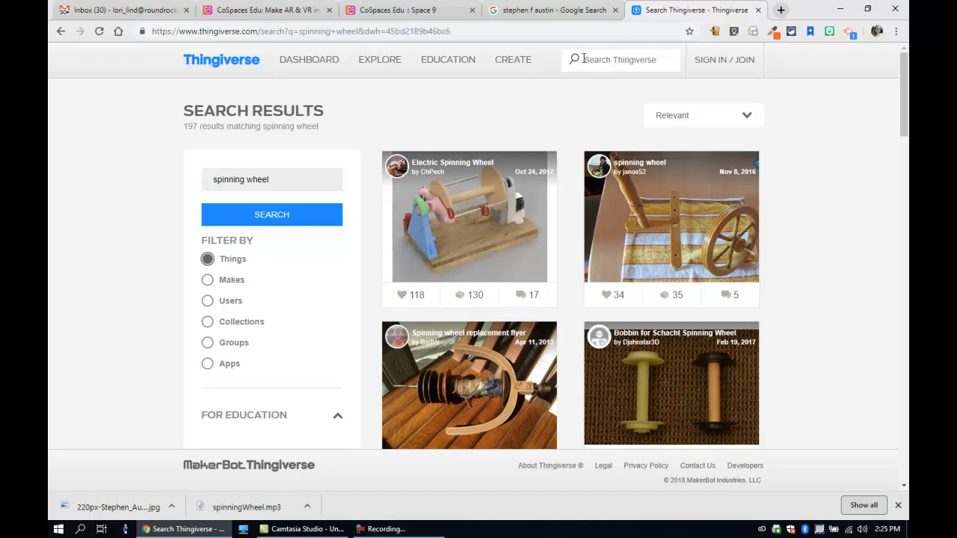
{"action": "scroll", "coordinate": [471, 235], "scroll_direction": "down", "scroll_amount": 3}
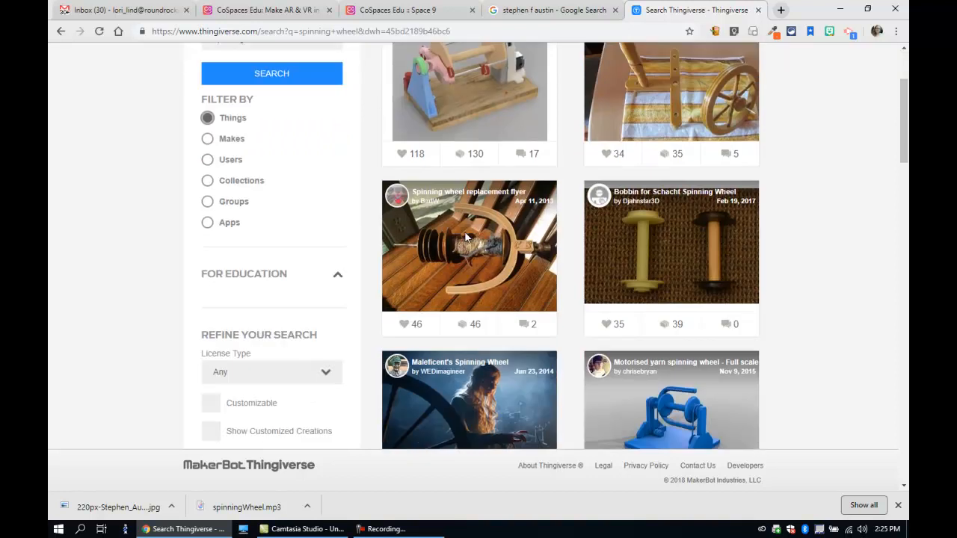
{"action": "left_click", "coordinate": [454, 317]}
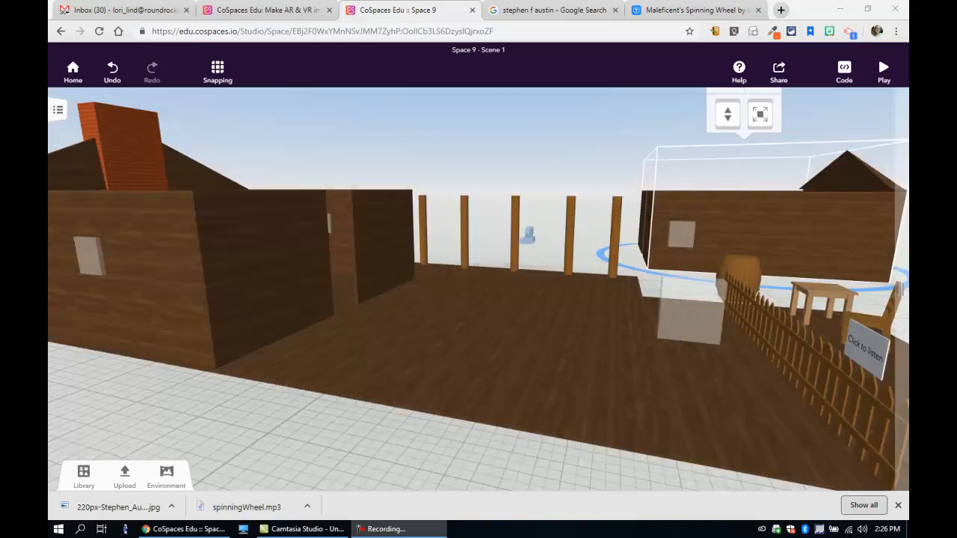
{"action": "left_click", "coordinate": [125, 478]}
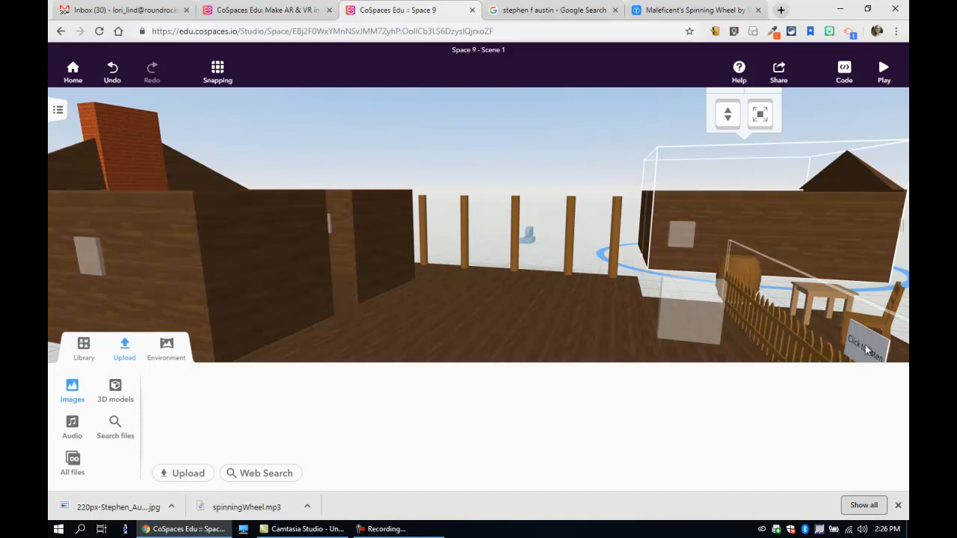
{"action": "left_click", "coordinate": [125, 347]}
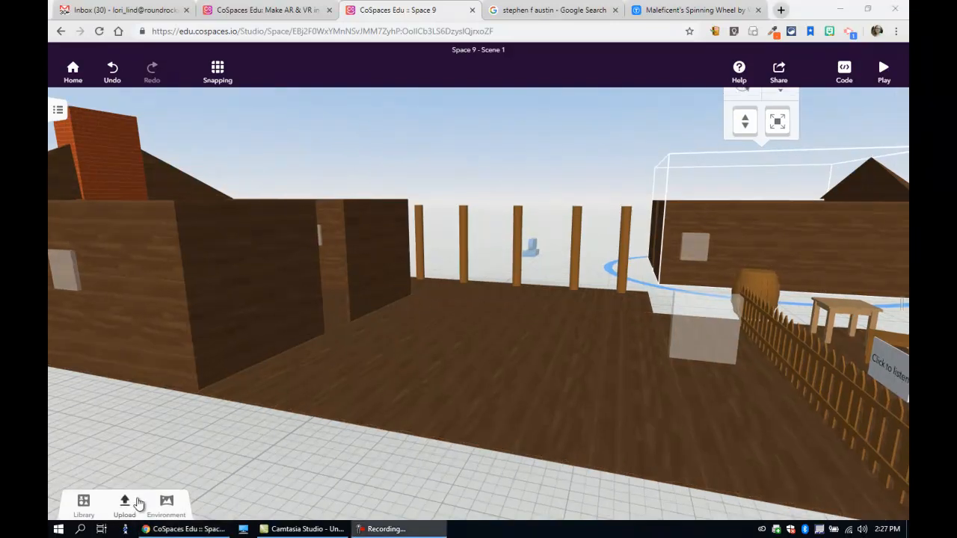
Step: Upload the image 220px-Stephen_Austin_and_dog.jpg to the space's images
{"action": "left_click", "coordinate": [125, 483]}
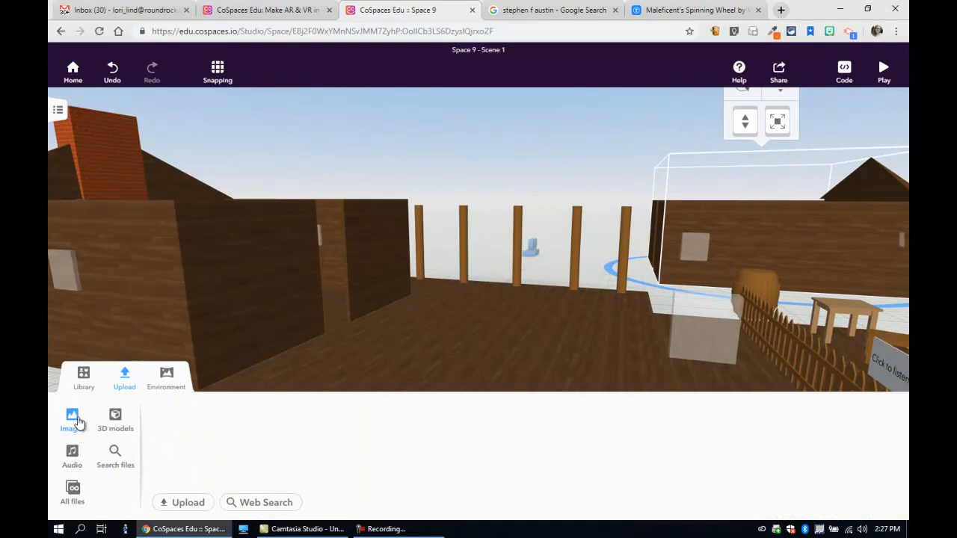
{"action": "left_click", "coordinate": [181, 503]}
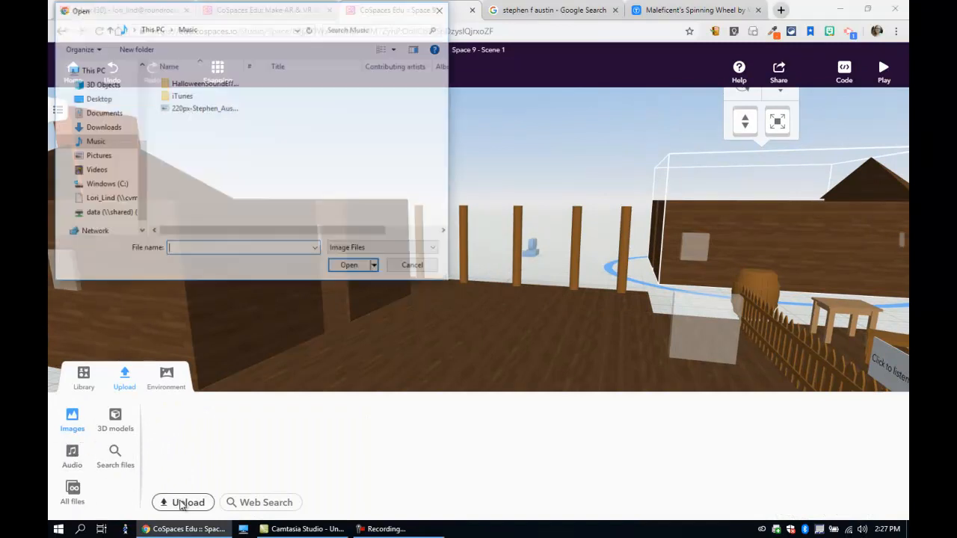
{"action": "left_click", "coordinate": [210, 109]}
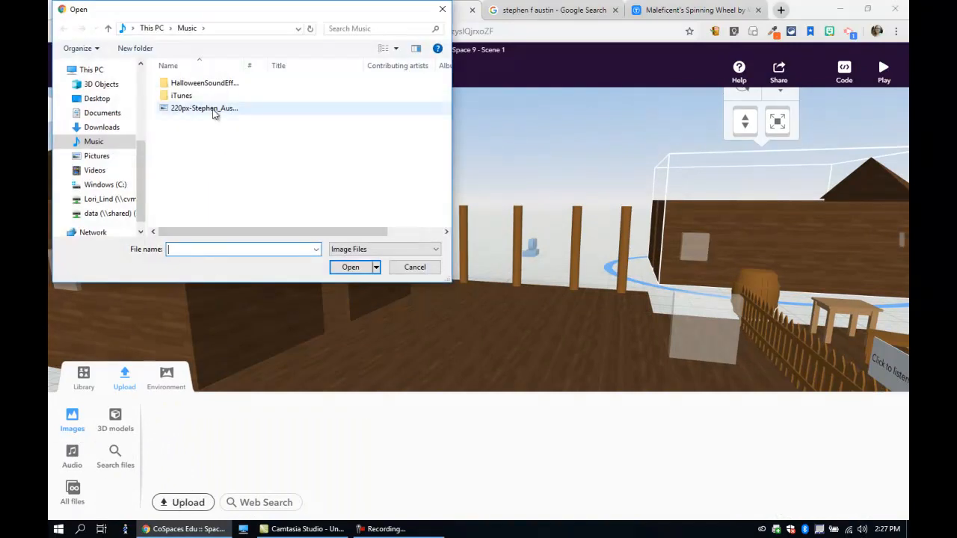
{"action": "left_click", "coordinate": [367, 271]}
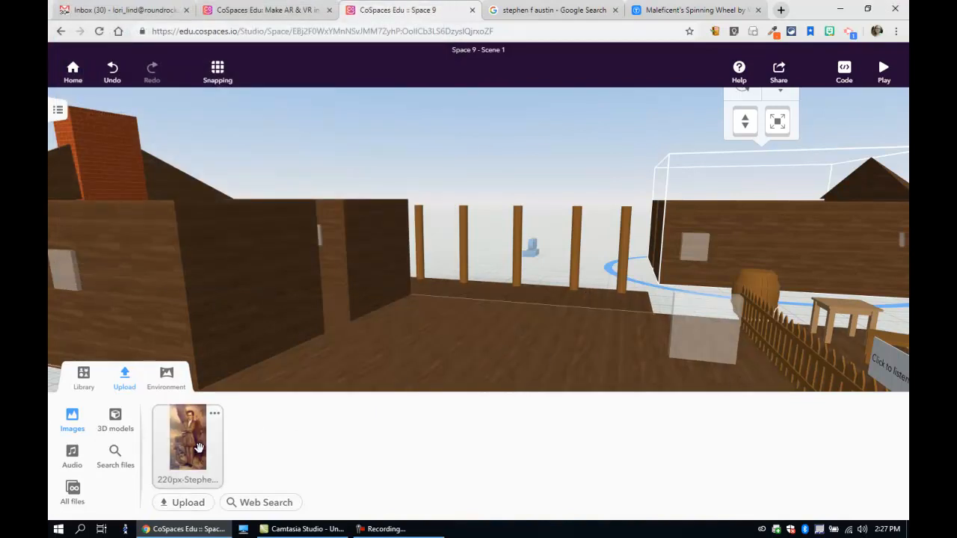
Step: Place the uploaded portrait in the scene, rotate it to face outward and move it near the cabin wall beside the doorway
{"action": "left_click_drag", "start_coordinate": [194, 449], "coordinate": [568, 323]}
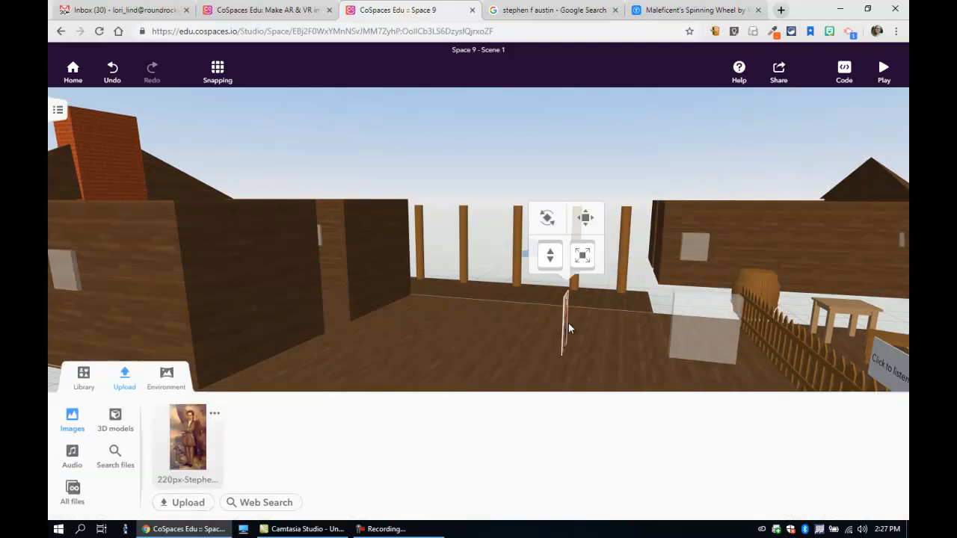
{"action": "left_click", "coordinate": [547, 218]}
{"action": "left_click_drag", "start_coordinate": [596, 337], "coordinate": [384, 288]}
{"action": "left_click", "coordinate": [306, 213]}
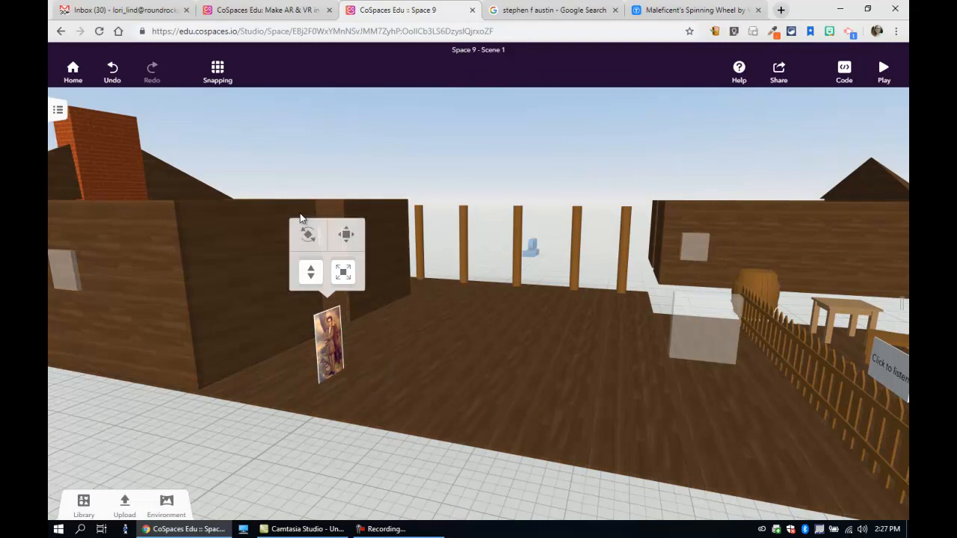
Step: Attach the portrait to the front face of the cabin wall next to the wooden floor
{"action": "right_click", "coordinate": [325, 332]}
{"action": "left_click", "coordinate": [374, 358]}
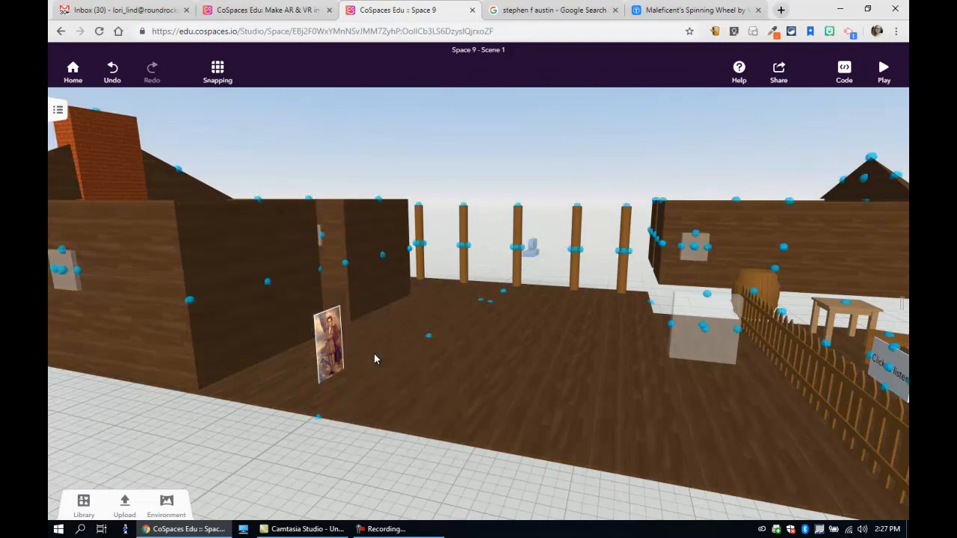
{"action": "left_click", "coordinate": [270, 283]}
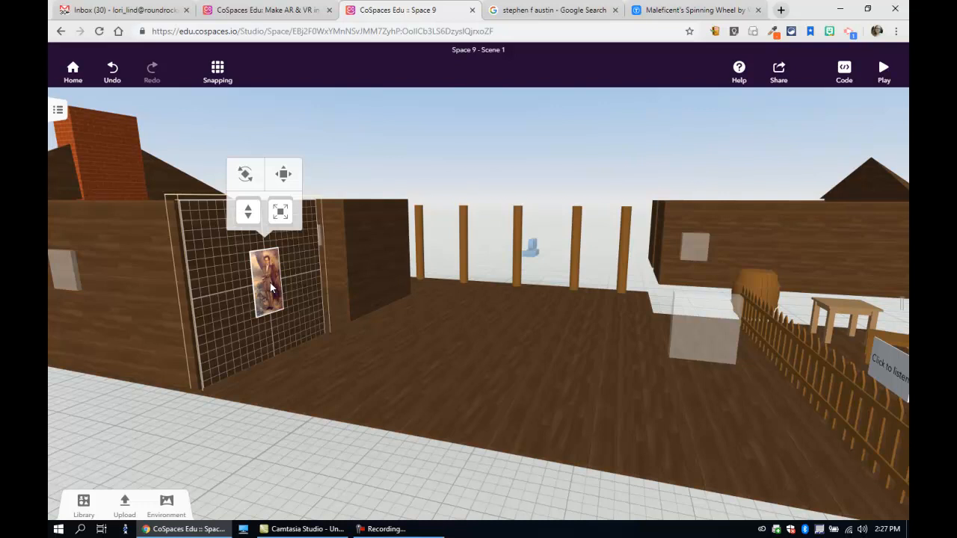
{"action": "left_click", "coordinate": [324, 369]}
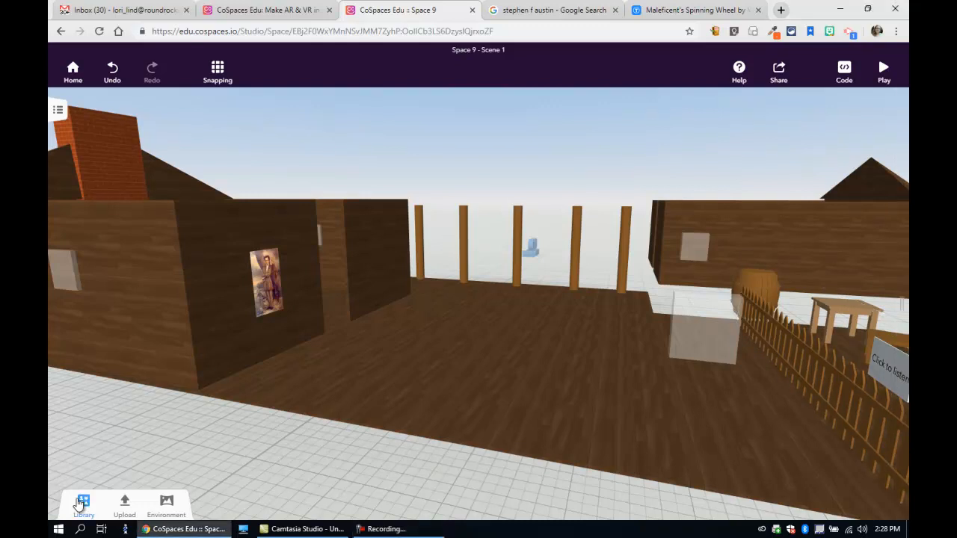
Step: Add a text panel from the building objects in front of the cabin wall, just below the portrait
{"action": "left_click", "coordinate": [82, 506]}
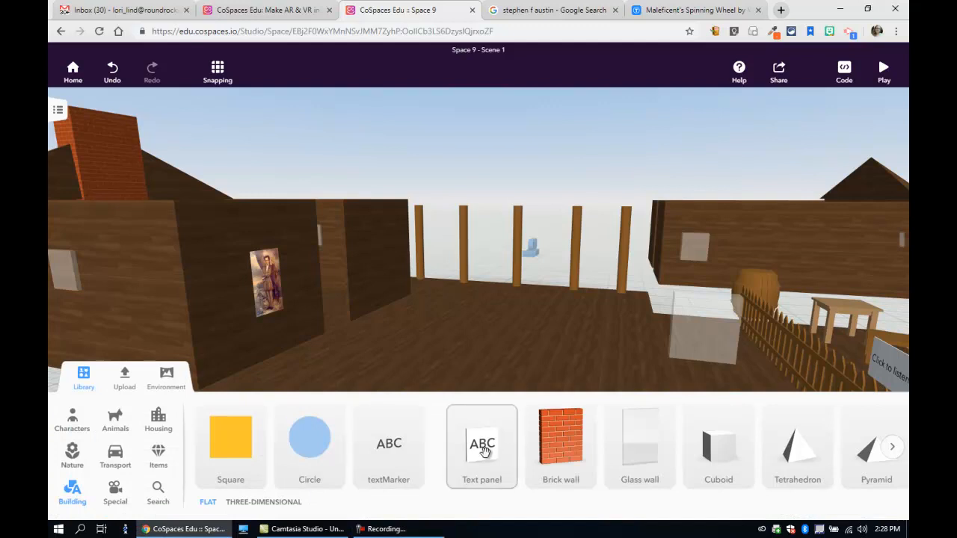
{"action": "left_click_drag", "start_coordinate": [485, 448], "coordinate": [300, 356]}
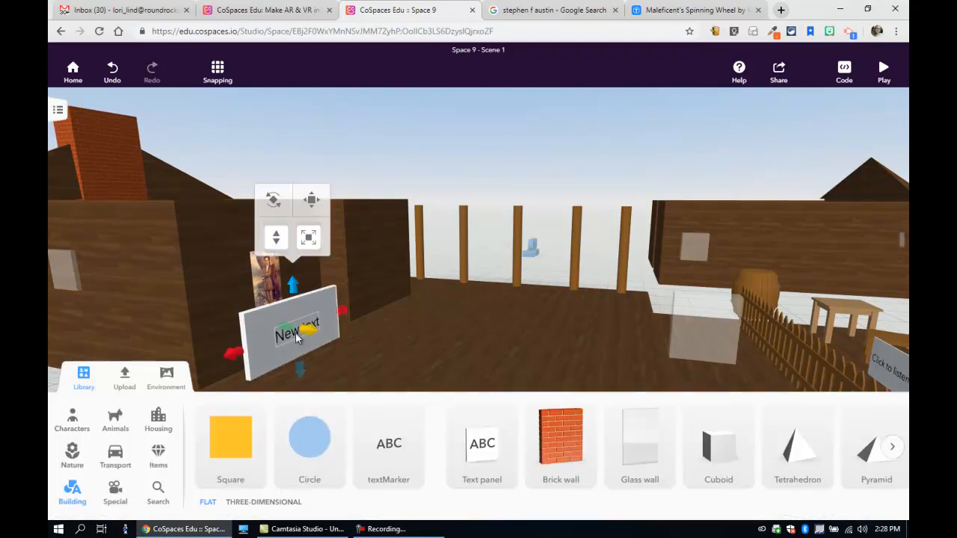
{"action": "left_click", "coordinate": [86, 380]}
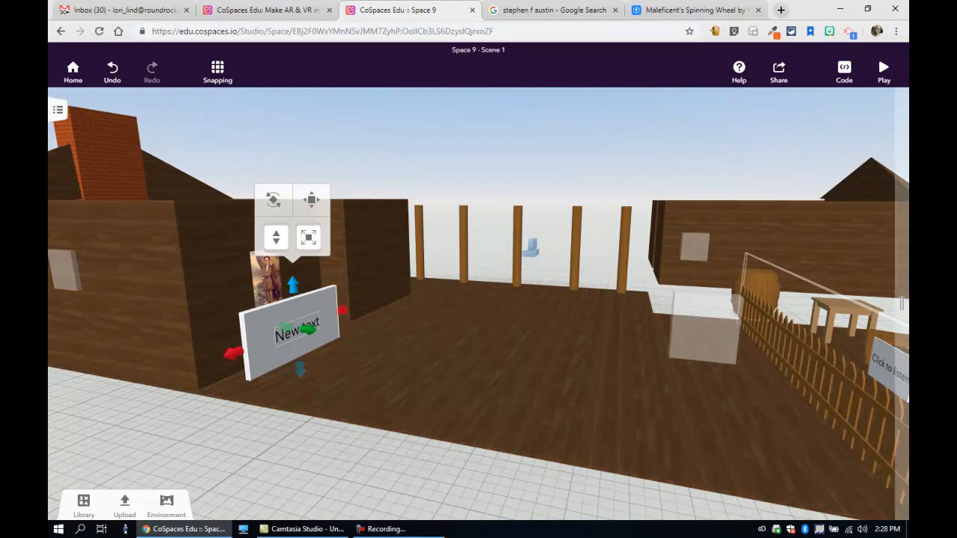
{"action": "key", "text": "F9"}
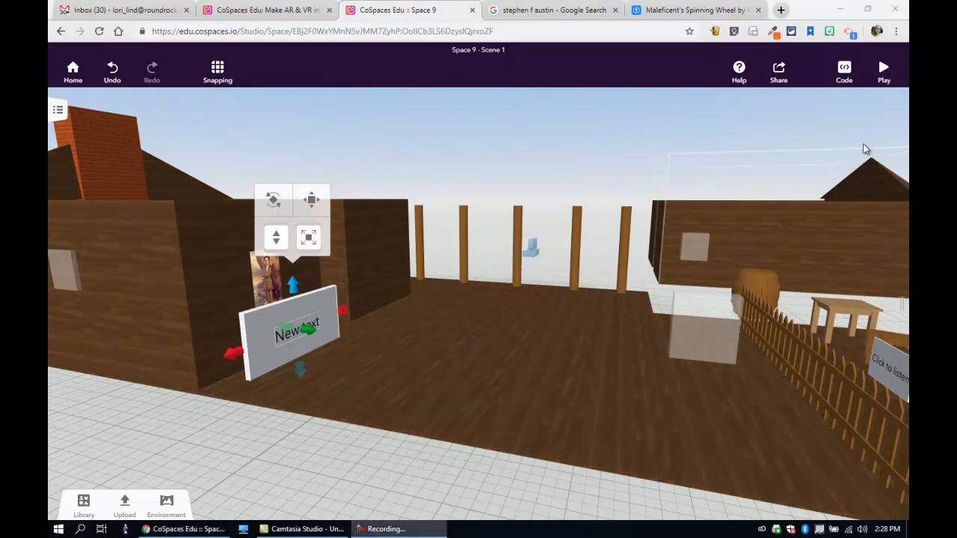
Step: Play the scene and walk past the posts across the wooden floor, examining the walls, fence, fireplace and sign, and return to editing
{"action": "left_click", "coordinate": [883, 69]}
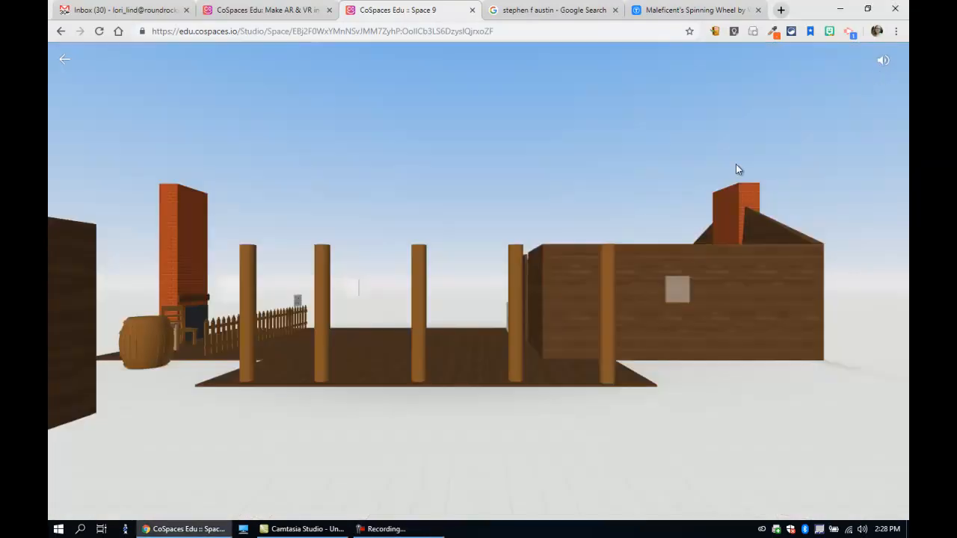
{"action": "key", "text": "Up"}
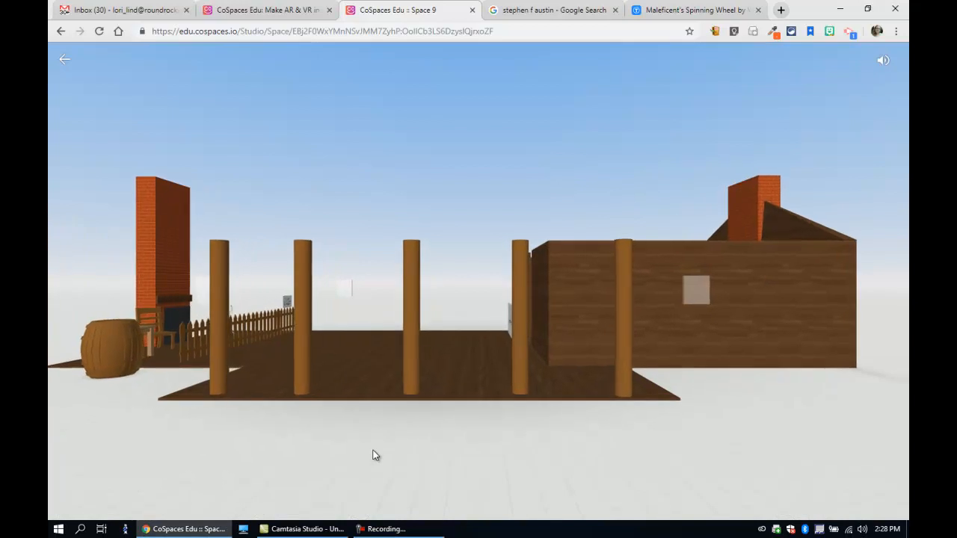
{"action": "key", "text": "Up"}
{"action": "key", "text": "Up"}
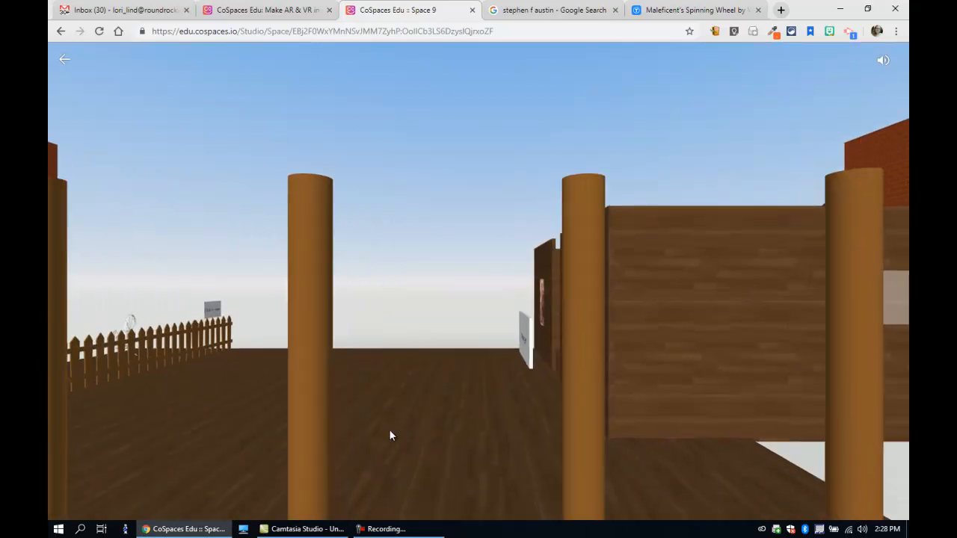
{"action": "key", "text": "Up"}
{"action": "left_click_drag", "start_coordinate": [335, 434], "coordinate": [108, 448]}
{"action": "key", "text": "Up"}
{"action": "key", "text": "Up"}
{"action": "key", "text": "Down"}
{"action": "left_click_drag", "start_coordinate": [315, 405], "coordinate": [253, 402]}
{"action": "key", "text": "Up"}
{"action": "key", "text": "Up"}
{"action": "left_click_drag", "start_coordinate": [647, 490], "coordinate": [888, 487]}
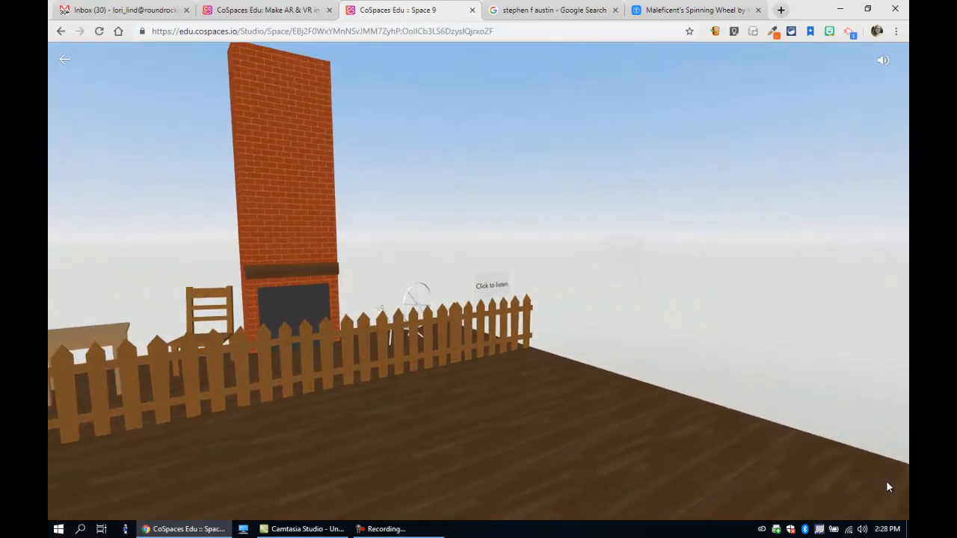
{"action": "left_click_drag", "start_coordinate": [653, 456], "coordinate": [690, 481]}
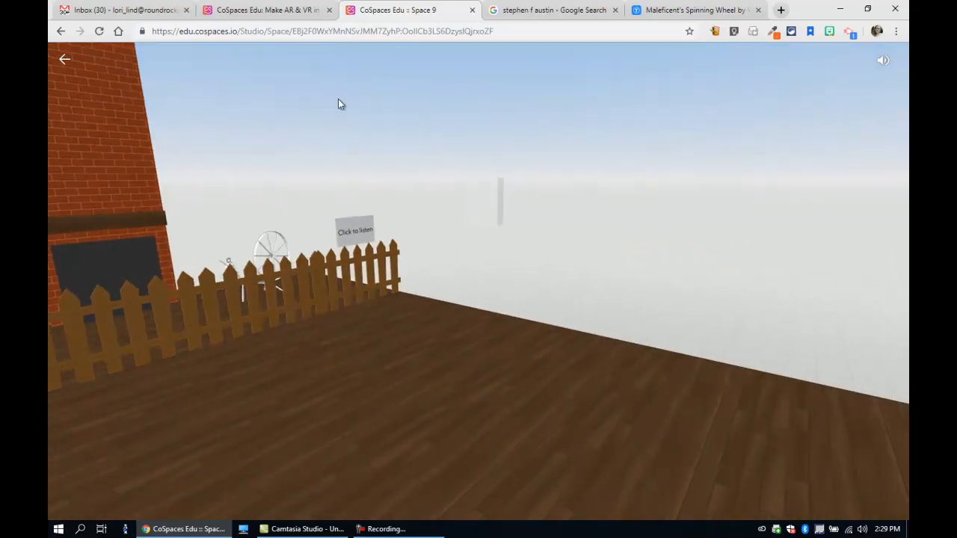
{"action": "key", "text": "Escape"}
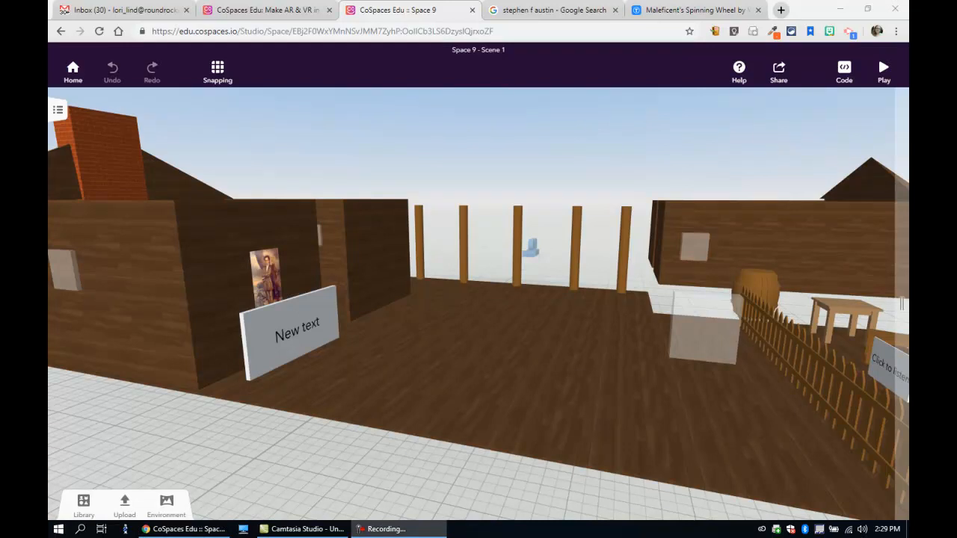
Step: Open the scene's code editor
{"action": "left_click", "coordinate": [845, 74]}
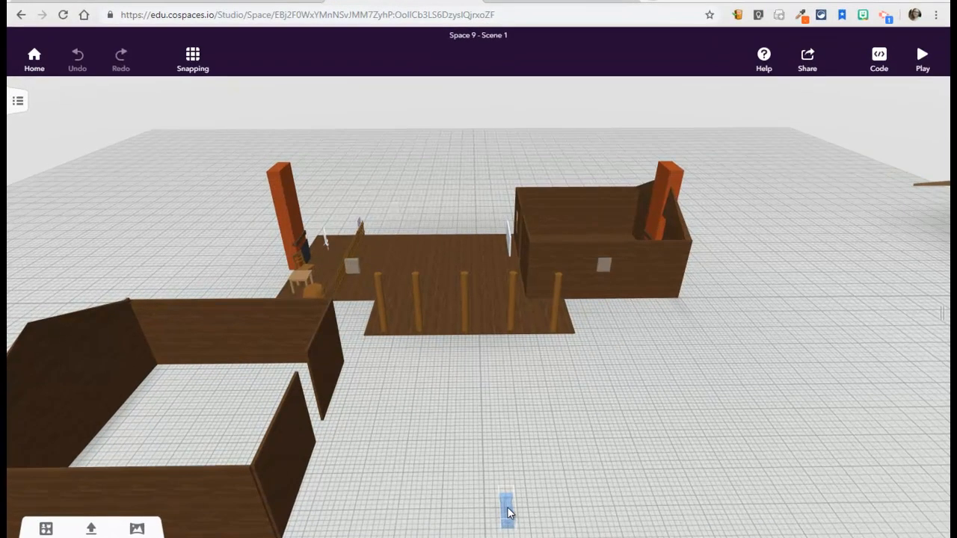
Step: Lift the camera slightly and review its movement mode, collision and speed settings
{"action": "left_click", "coordinate": [503, 484]}
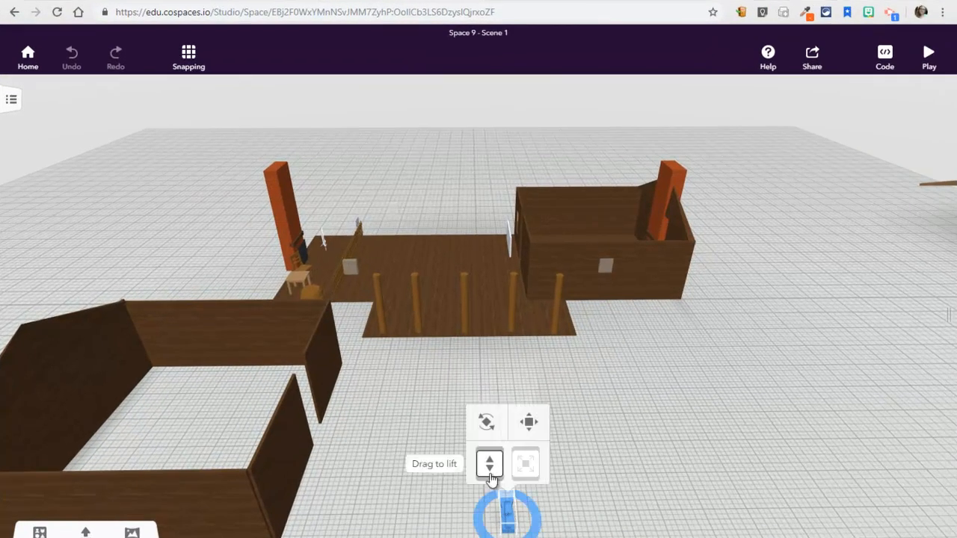
{"action": "mouse_move", "coordinate": [490, 468]}
{"action": "left_mouse_down"}
{"action": "mouse_move", "coordinate": [490, 453]}
{"action": "mouse_move", "coordinate": [490, 462]}
{"action": "left_mouse_up"}
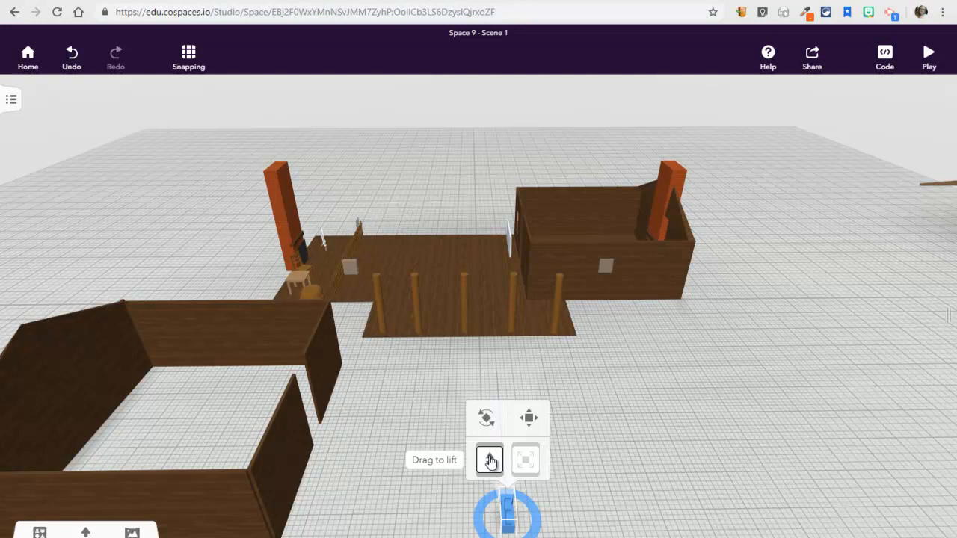
{"action": "right_click", "coordinate": [508, 516]}
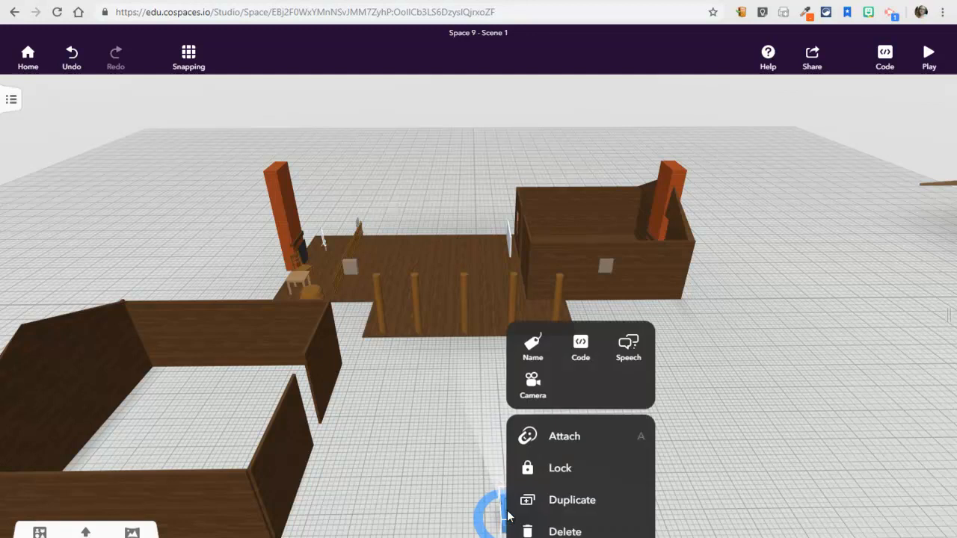
{"action": "left_click", "coordinate": [538, 393]}
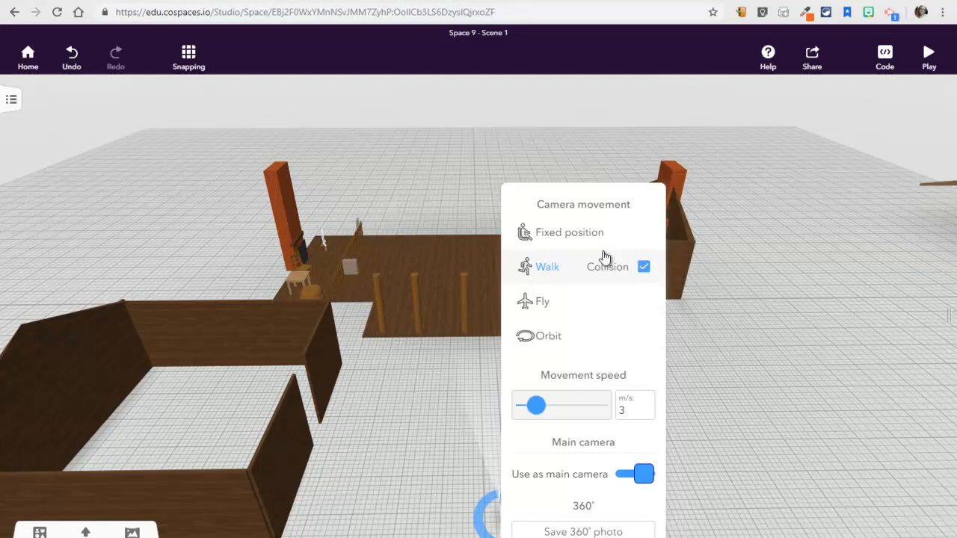
{"action": "left_click", "coordinate": [404, 432]}
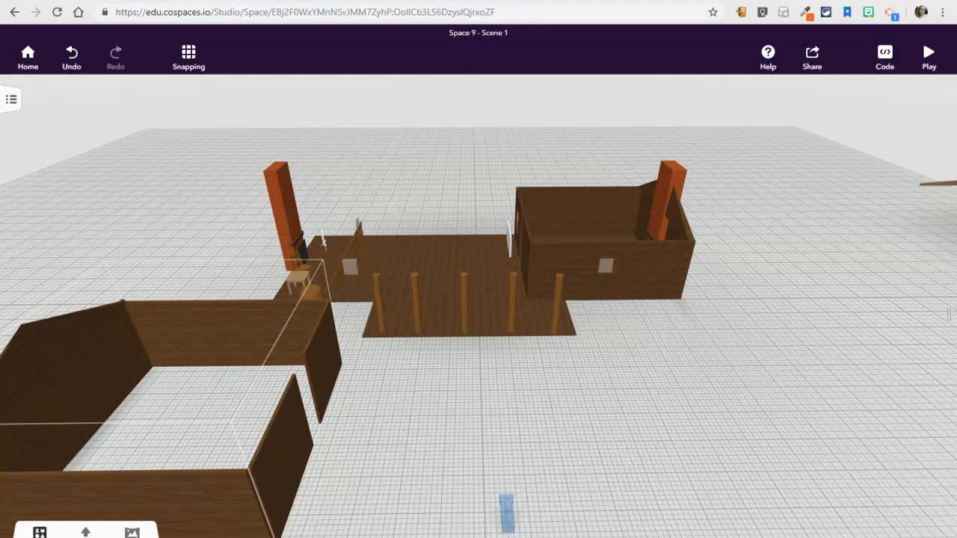
Step: Add the outdoor senior character in blue overalls to the ground in front of the row of posts
{"action": "left_click", "coordinate": [39, 532]}
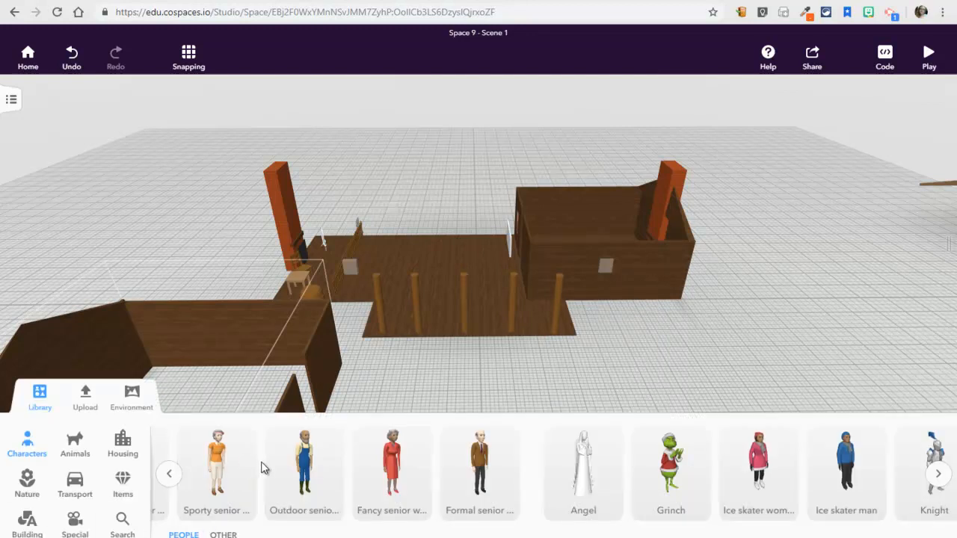
{"action": "left_click_drag", "start_coordinate": [299, 470], "coordinate": [441, 357]}
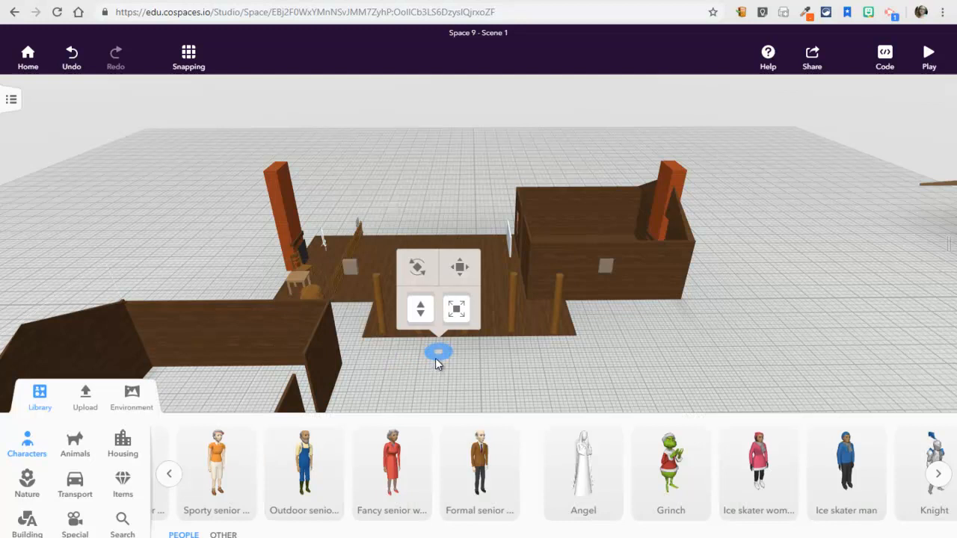
{"action": "scroll", "coordinate": [460, 376], "scroll_direction": "up", "scroll_amount": 10}
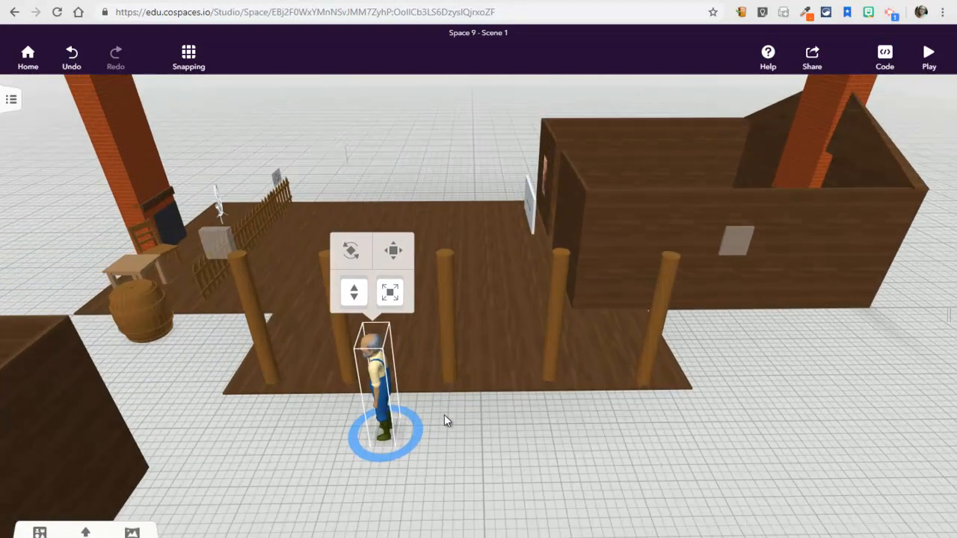
Step: Give the senior character in front of the posts the Pointing animation from the Actions group
{"action": "right_click", "coordinate": [381, 381]}
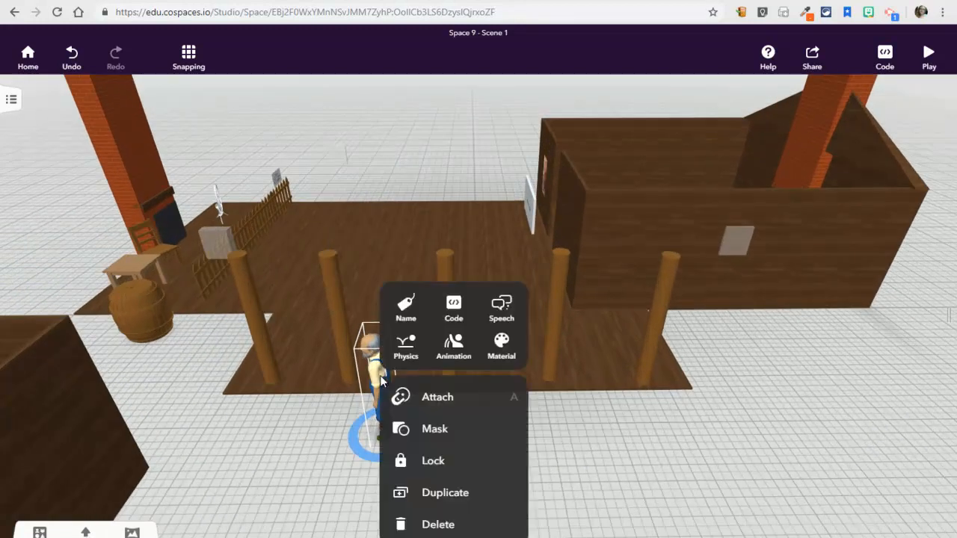
{"action": "left_click", "coordinate": [463, 342]}
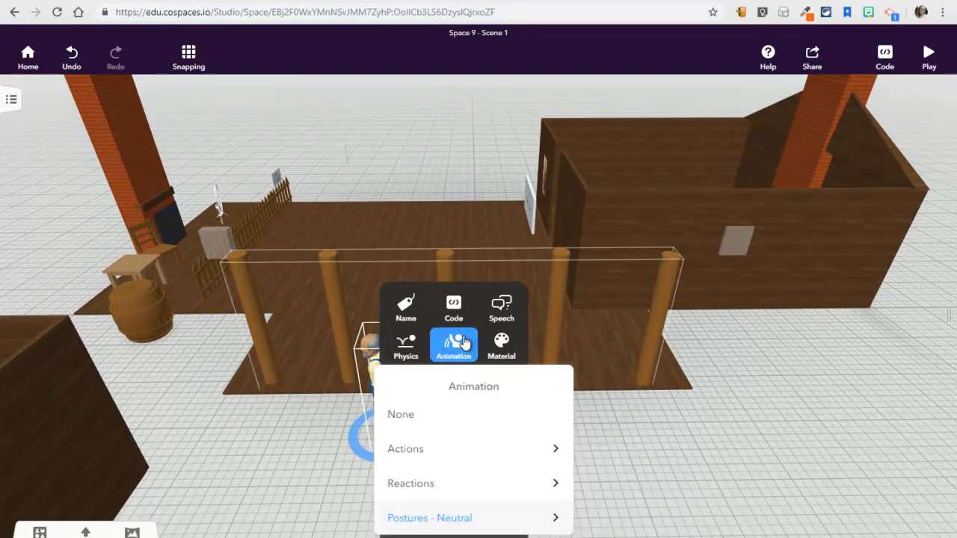
{"action": "left_click", "coordinate": [432, 452]}
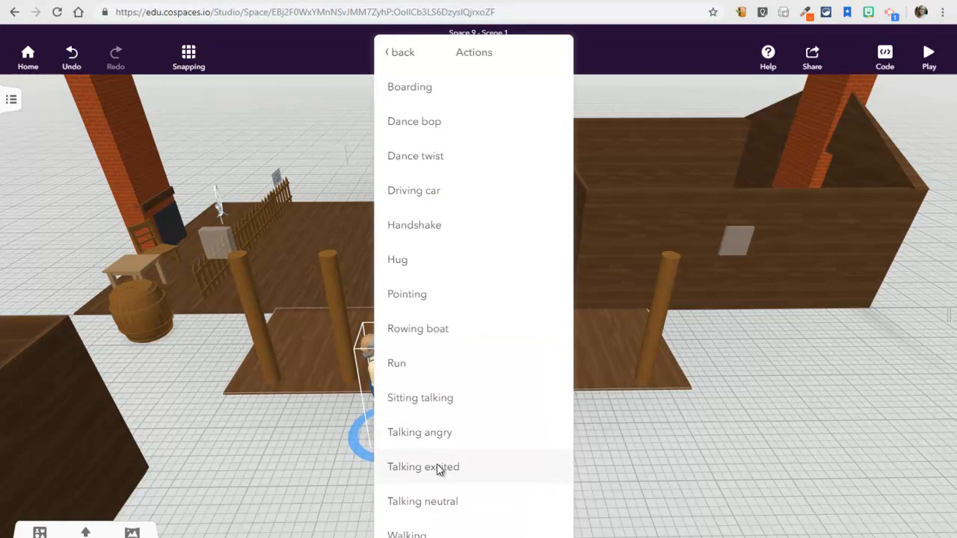
{"action": "left_click", "coordinate": [414, 294]}
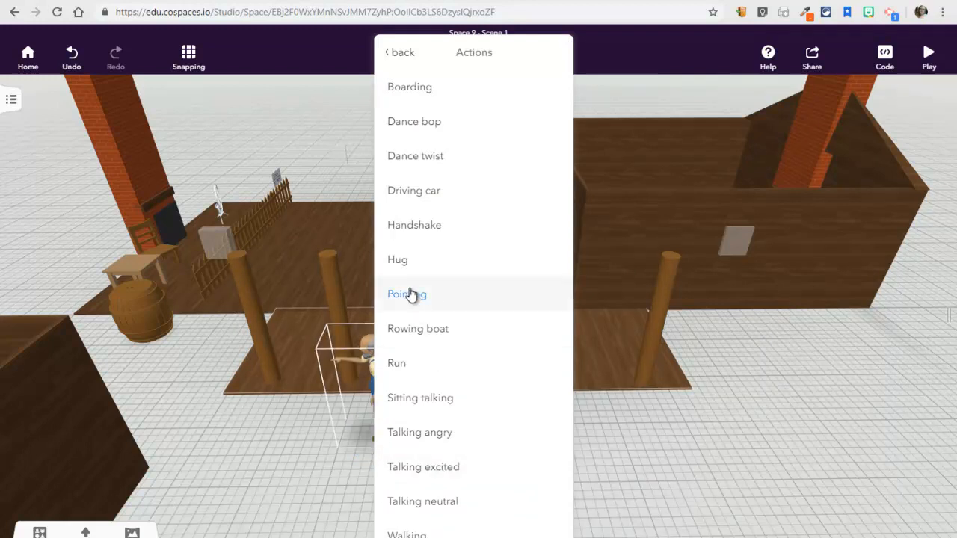
{"action": "left_click", "coordinate": [317, 473]}
Step: Rotate the pointing character about its vertical axis so it faces the viewer, away from the posts
{"action": "left_click", "coordinate": [381, 412]}
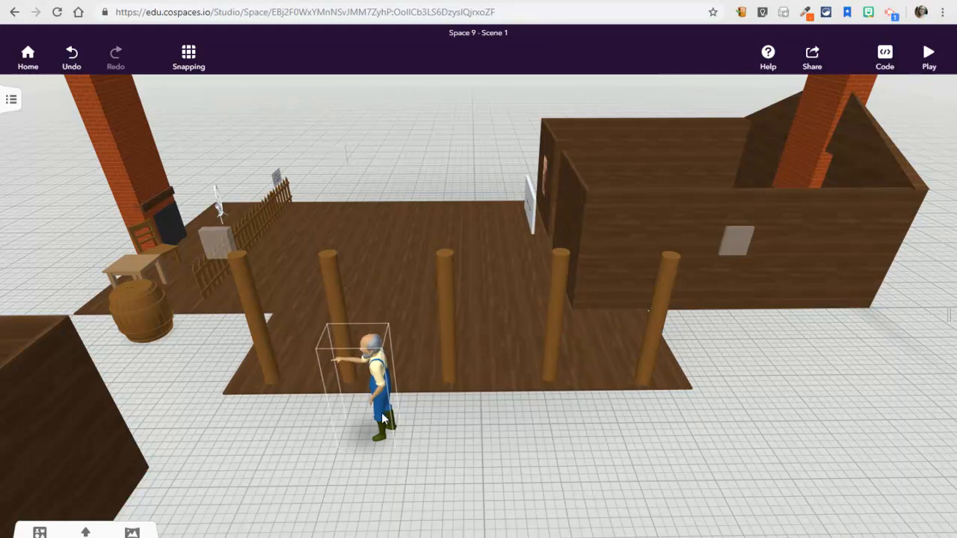
{"action": "left_click", "coordinate": [332, 251]}
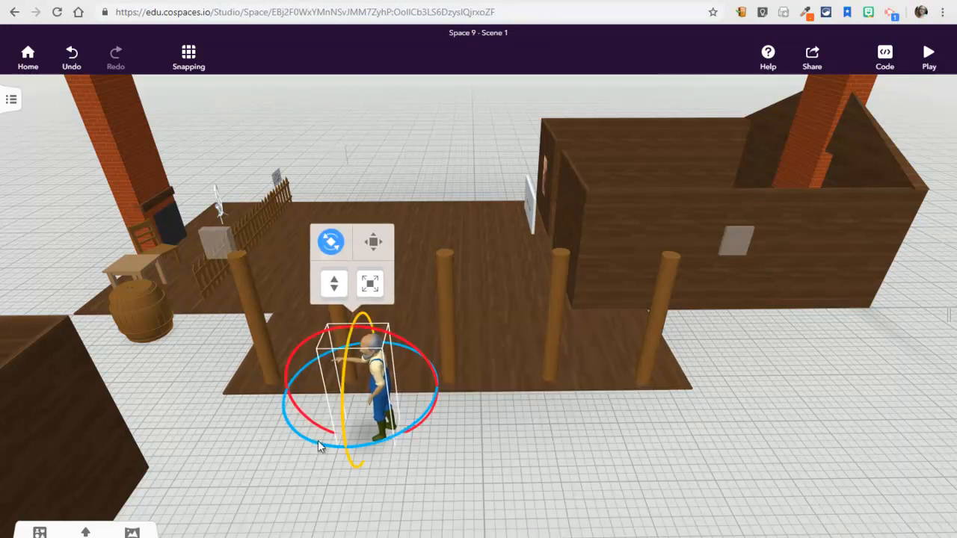
{"action": "left_click_drag", "start_coordinate": [319, 444], "coordinate": [416, 424]}
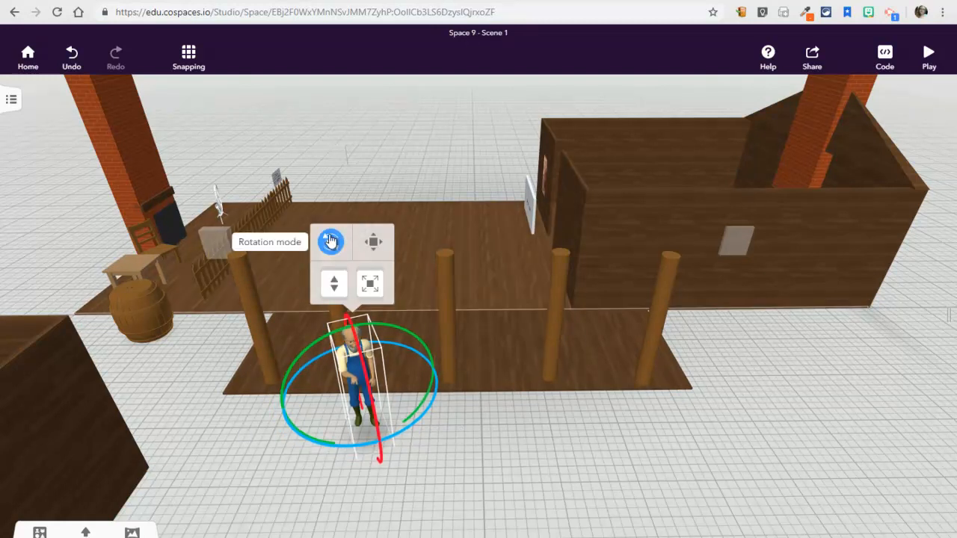
{"action": "left_click", "coordinate": [330, 240]}
Step: Change the senior character's shirt colour to bright red
{"action": "right_click", "coordinate": [367, 364]}
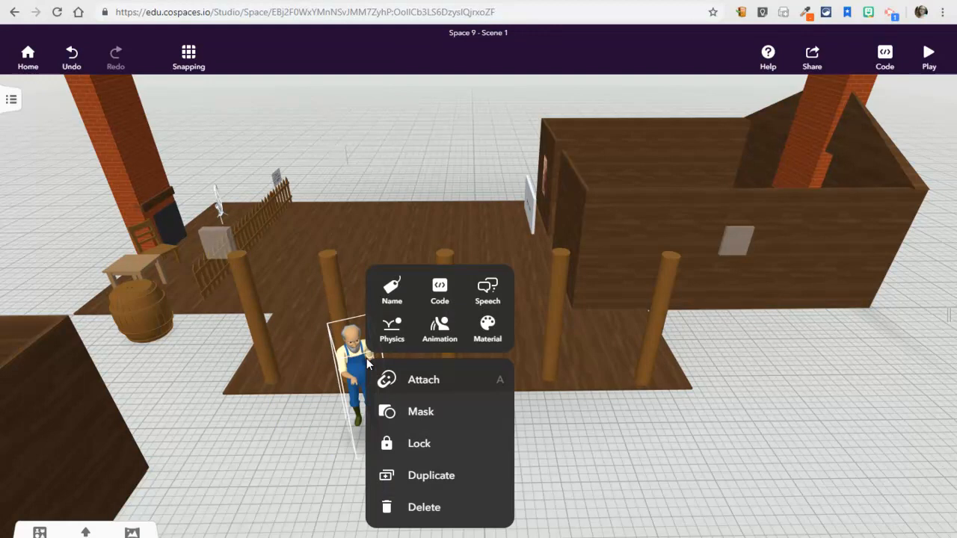
{"action": "left_click", "coordinate": [487, 329]}
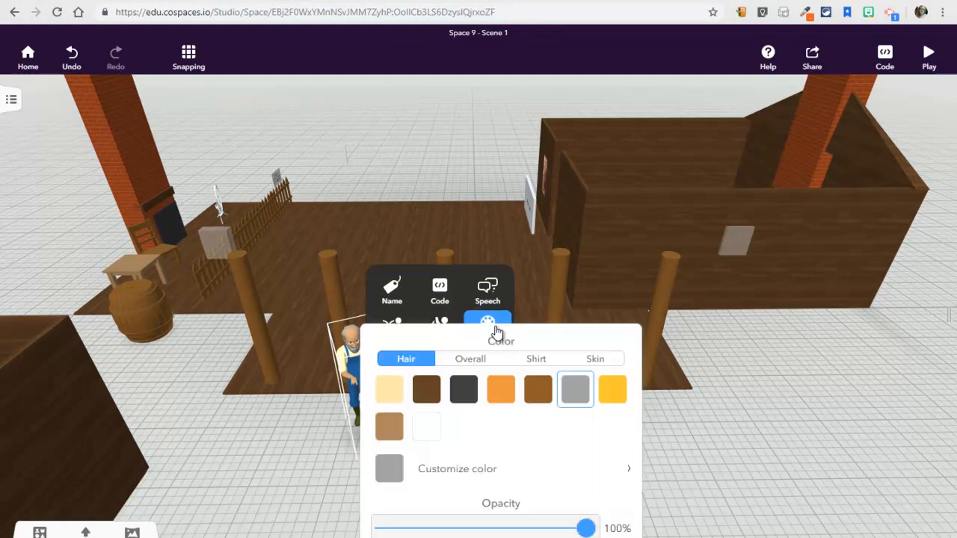
{"action": "left_click", "coordinate": [458, 361]}
{"action": "left_click", "coordinate": [533, 360]}
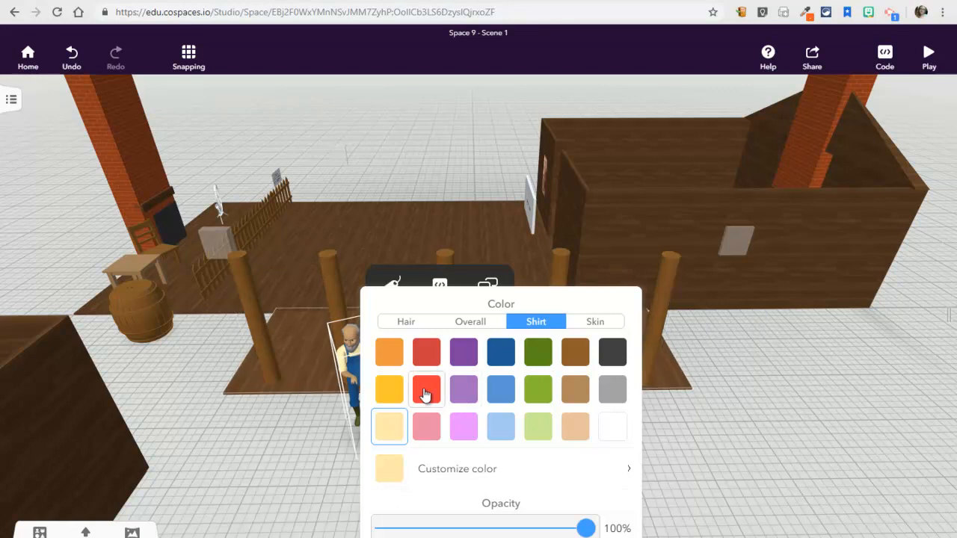
{"action": "left_click", "coordinate": [425, 392]}
Step: Try dark green on the character's overalls, settle on light purple, and check the hair colour choices
{"action": "left_click", "coordinate": [466, 326]}
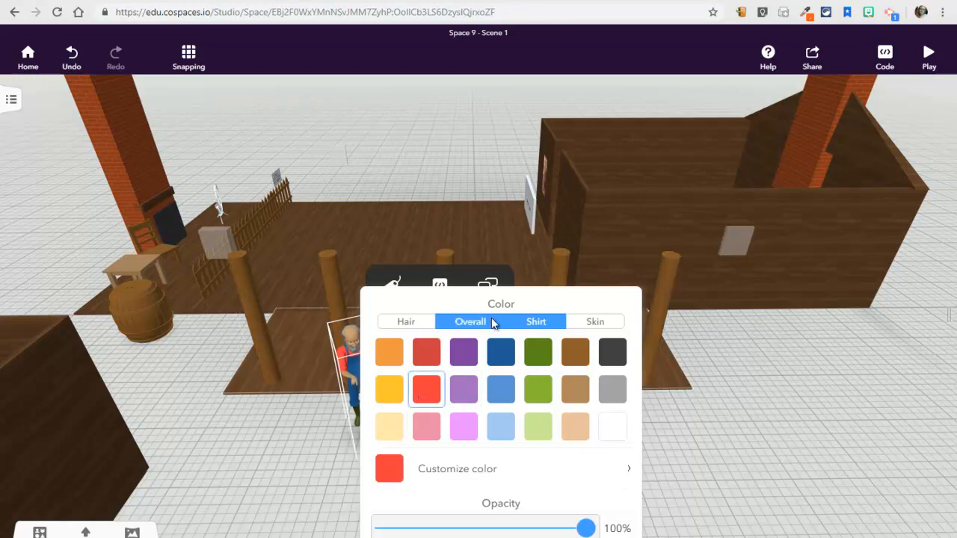
{"action": "left_click", "coordinate": [540, 361]}
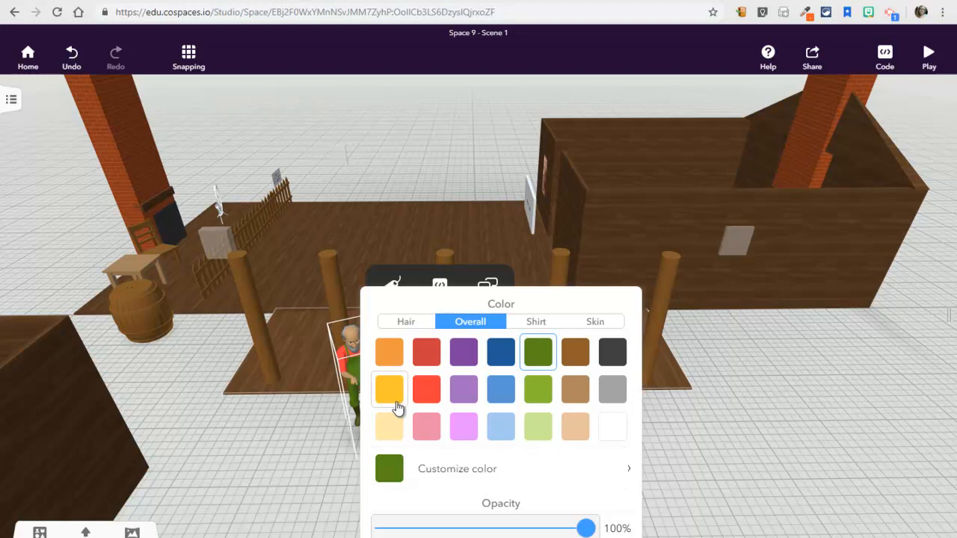
{"action": "left_click", "coordinate": [463, 389]}
{"action": "left_click", "coordinate": [409, 324]}
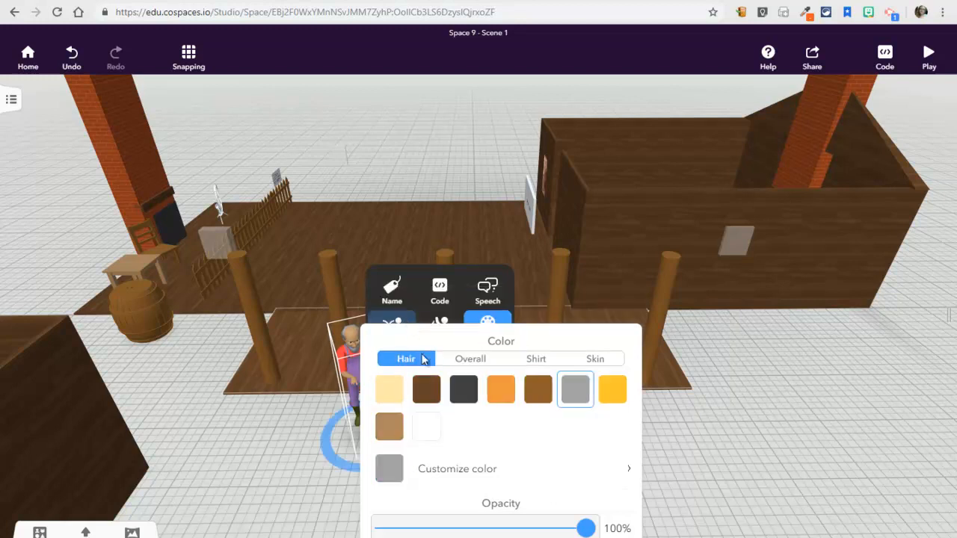
{"action": "left_click", "coordinate": [676, 459]}
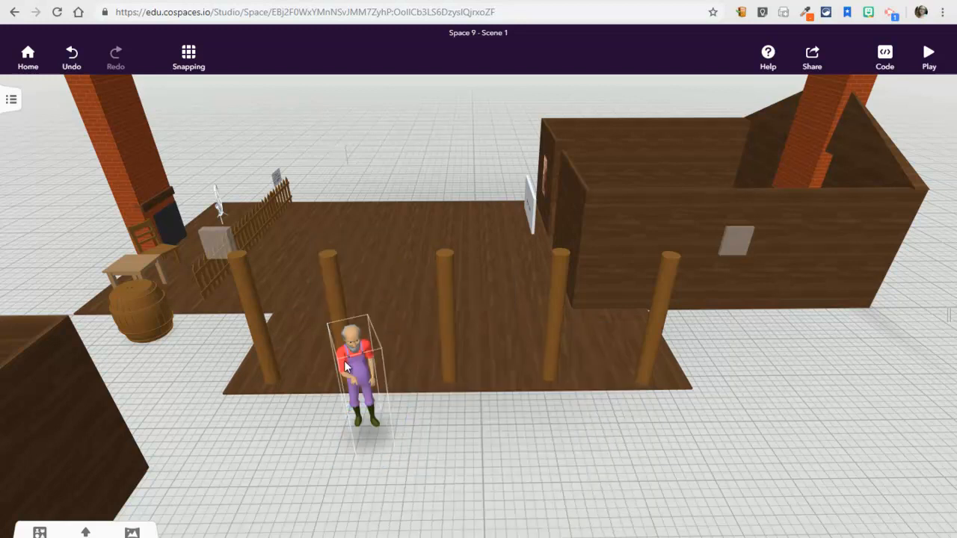
Step: Open the object options of the character in the red shirt and purple overalls
{"action": "left_click", "coordinate": [345, 367]}
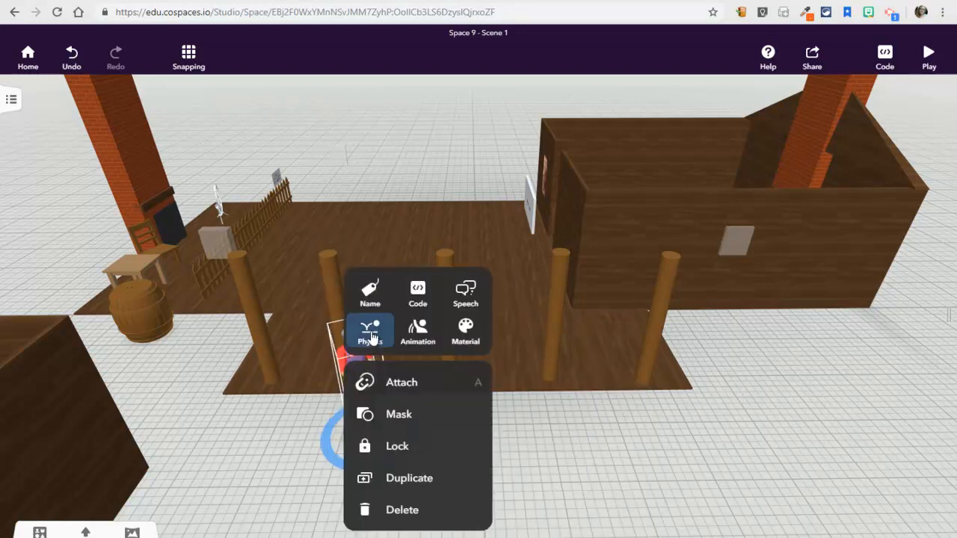